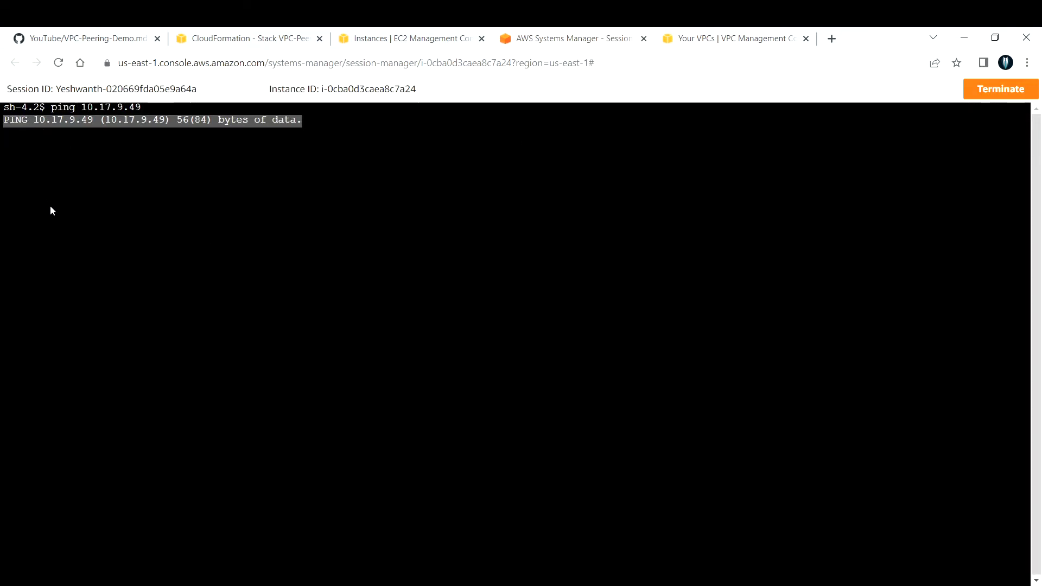
Step: Switch to the VPC console and open the list of peering connections
{"action": "left_click", "coordinate": [722, 36]}
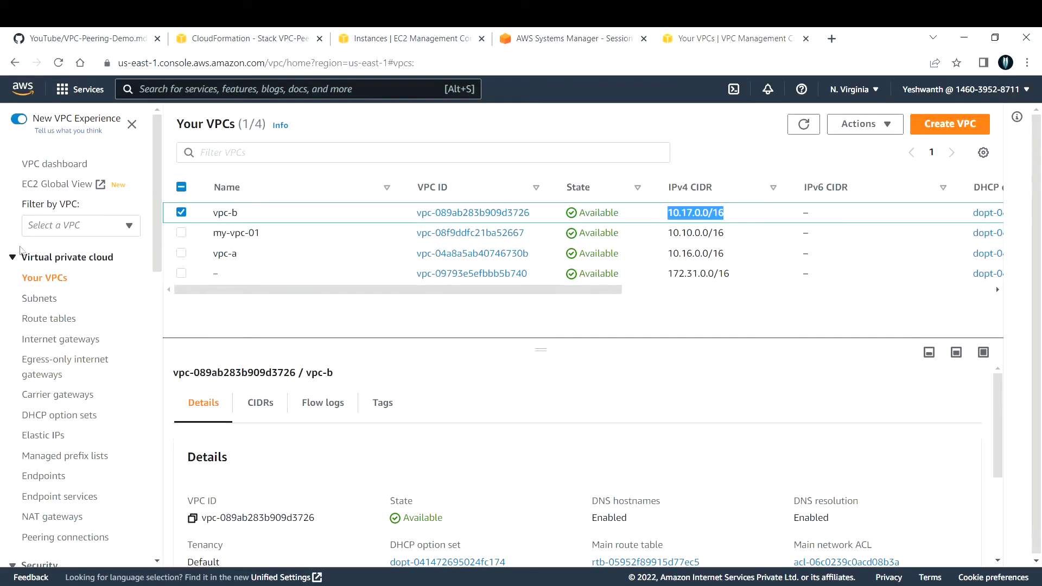
{"action": "scroll", "coordinate": [49, 280], "scroll_direction": "down", "scroll_amount": 8}
{"action": "scroll", "coordinate": [49, 282], "scroll_direction": "down", "scroll_amount": 4}
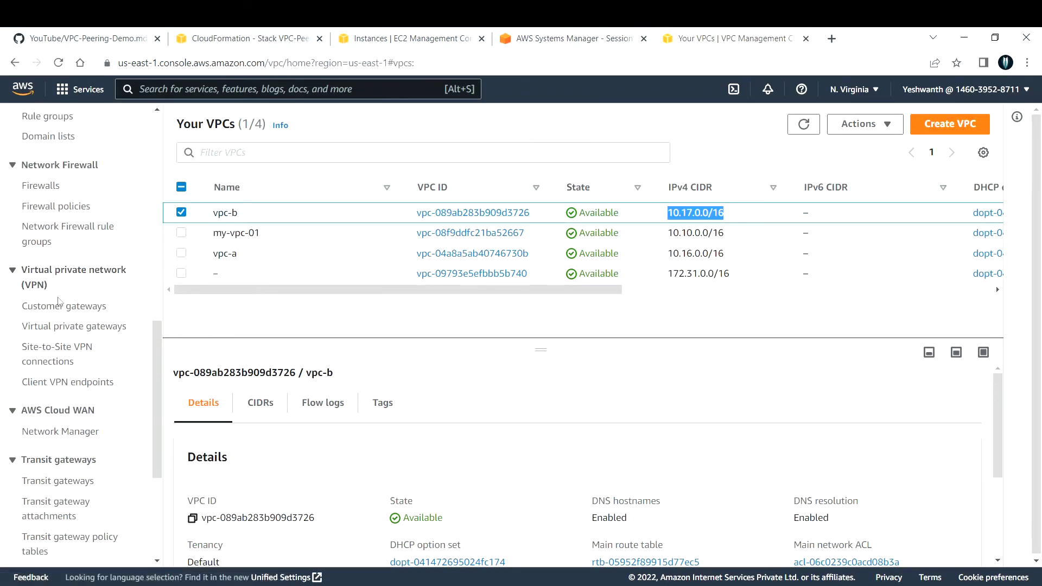
{"action": "scroll", "coordinate": [72, 339], "scroll_direction": "down", "scroll_amount": 3}
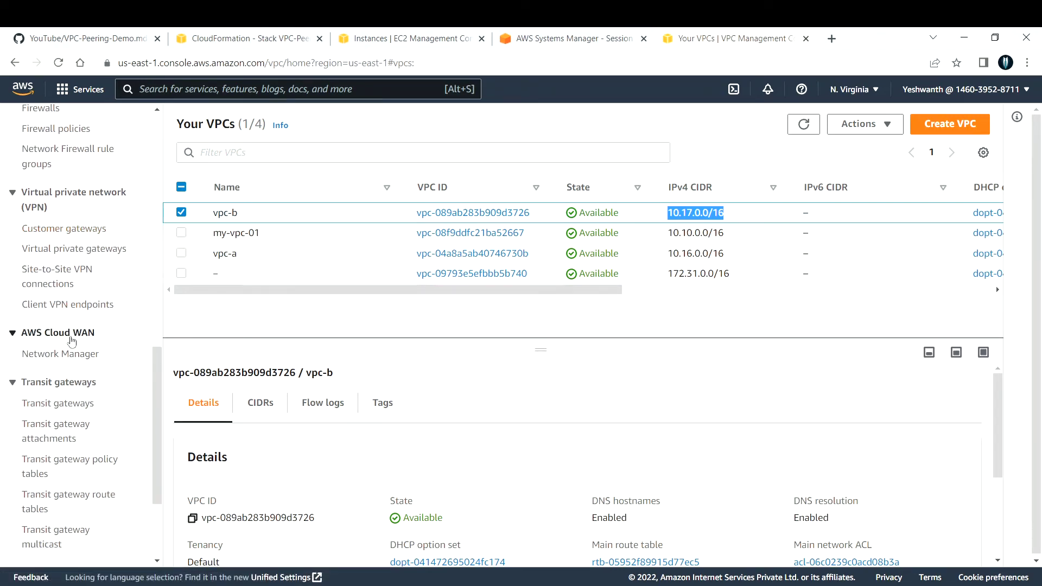
{"action": "scroll", "coordinate": [74, 386], "scroll_direction": "up", "scroll_amount": 5}
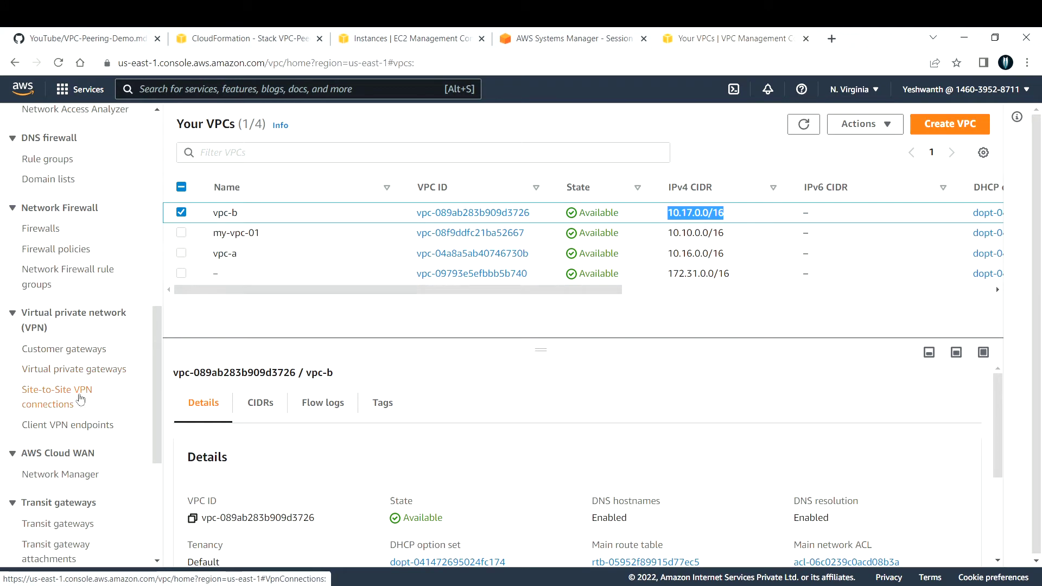
{"action": "scroll", "coordinate": [81, 429], "scroll_direction": "up", "scroll_amount": 4}
{"action": "scroll", "coordinate": [81, 433], "scroll_direction": "up", "scroll_amount": 5}
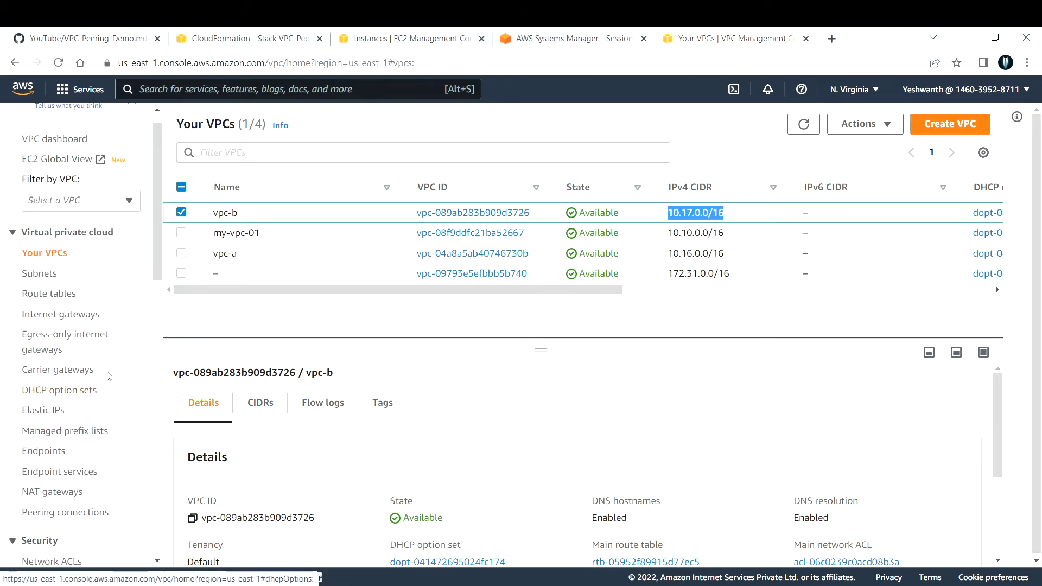
{"action": "scroll", "coordinate": [95, 391], "scroll_direction": "down", "scroll_amount": 3}
{"action": "left_click", "coordinate": [51, 383]}
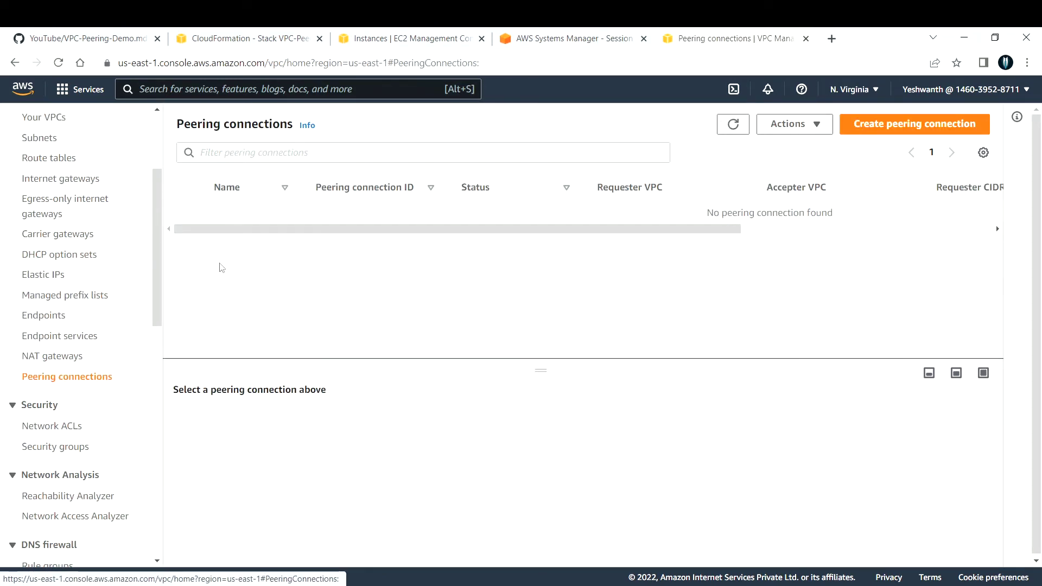
{"action": "left_click_drag", "start_coordinate": [281, 231], "coordinate": [193, 235]}
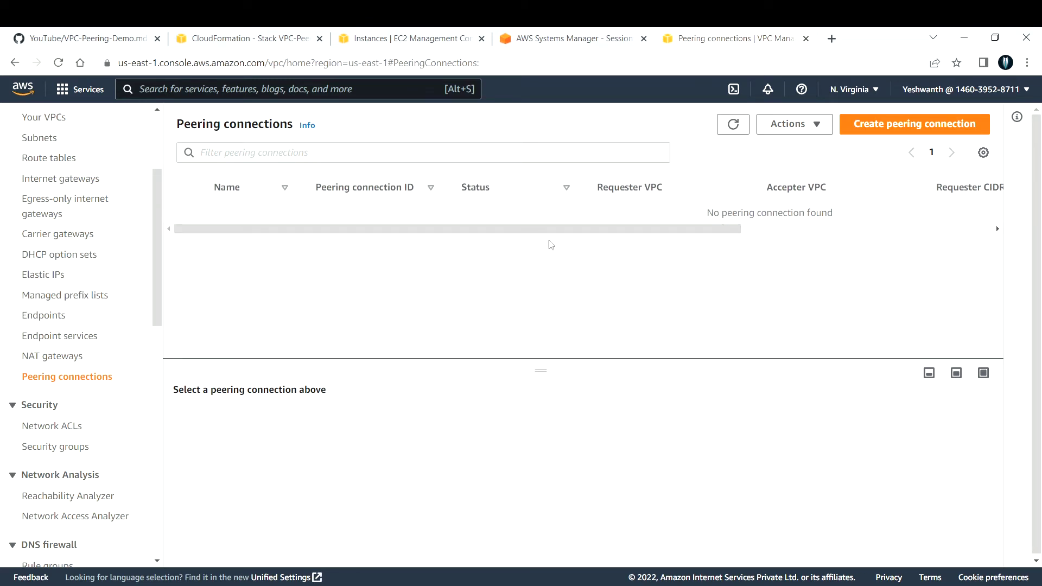
Step: Start creating a new peering connection and name it VPCA-VPB
{"action": "left_click", "coordinate": [855, 125]}
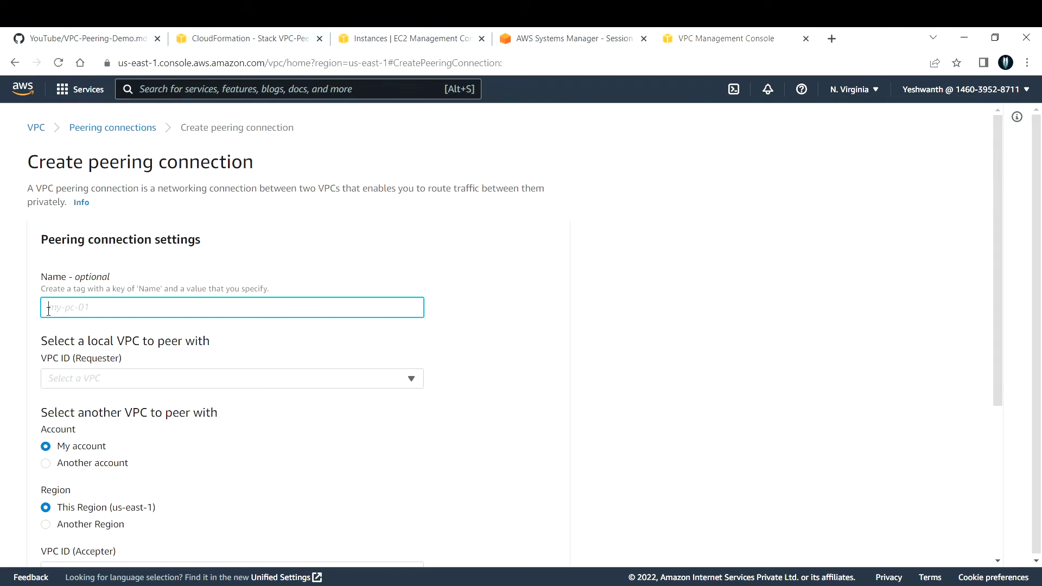
{"action": "type", "text": "C"}
{"action": "key", "text": "BackSpace"}
{"action": "type", "text": "VPCA-VPB"}
{"action": "scroll", "coordinate": [71, 336], "scroll_direction": "down", "scroll_amount": 2}
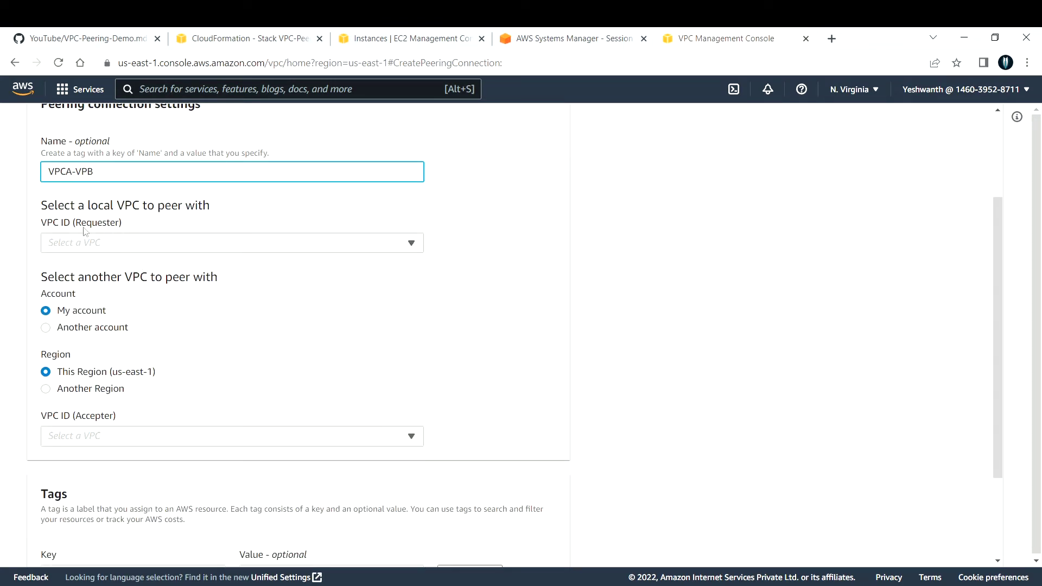
Step: Select vpc-a as the local requester VPC and check its CIDR range
{"action": "left_click_drag", "start_coordinate": [45, 206], "coordinate": [215, 209]}
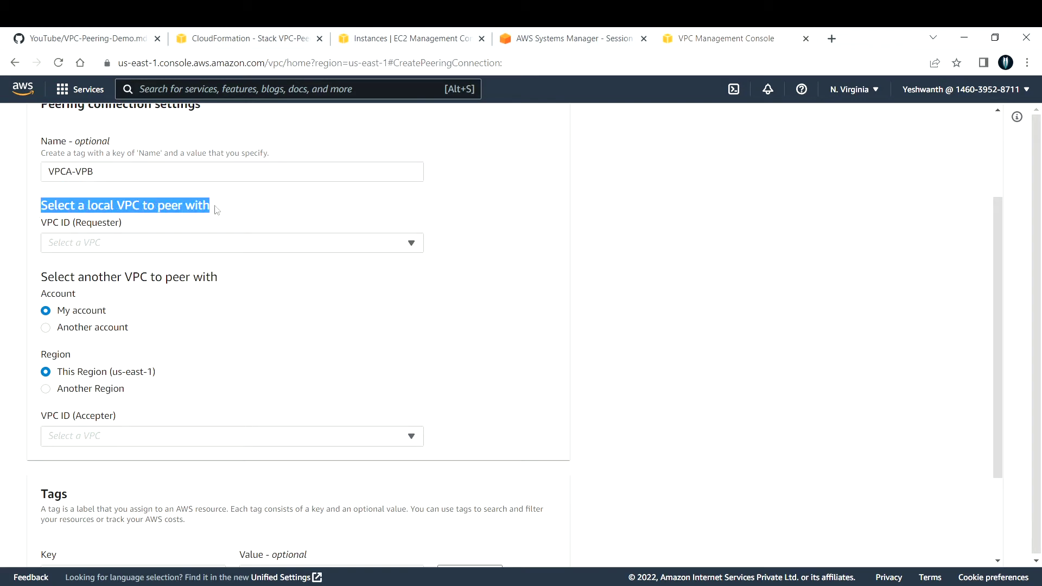
{"action": "left_click", "coordinate": [223, 213]}
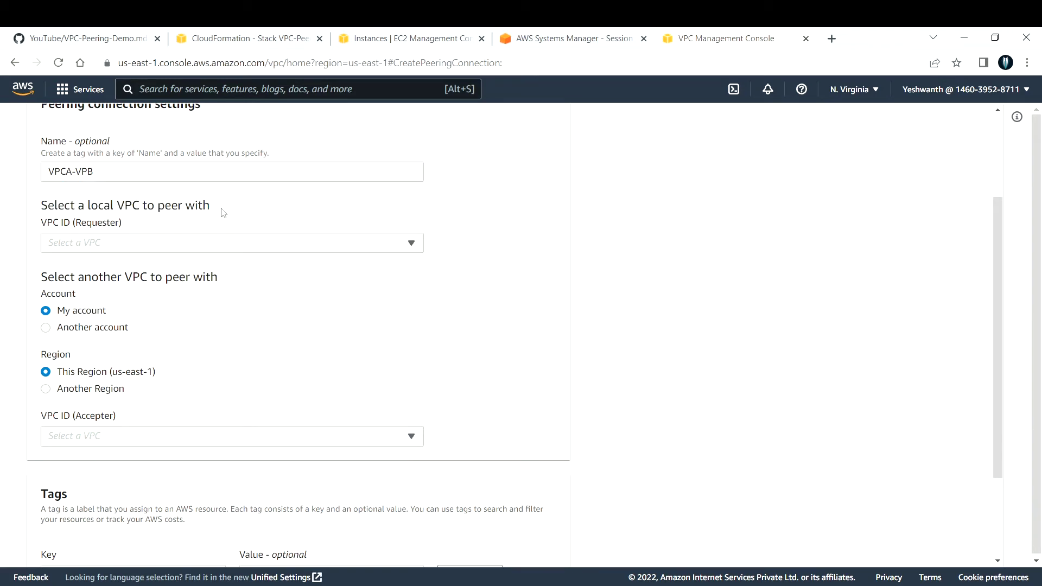
{"action": "left_click", "coordinate": [231, 249]}
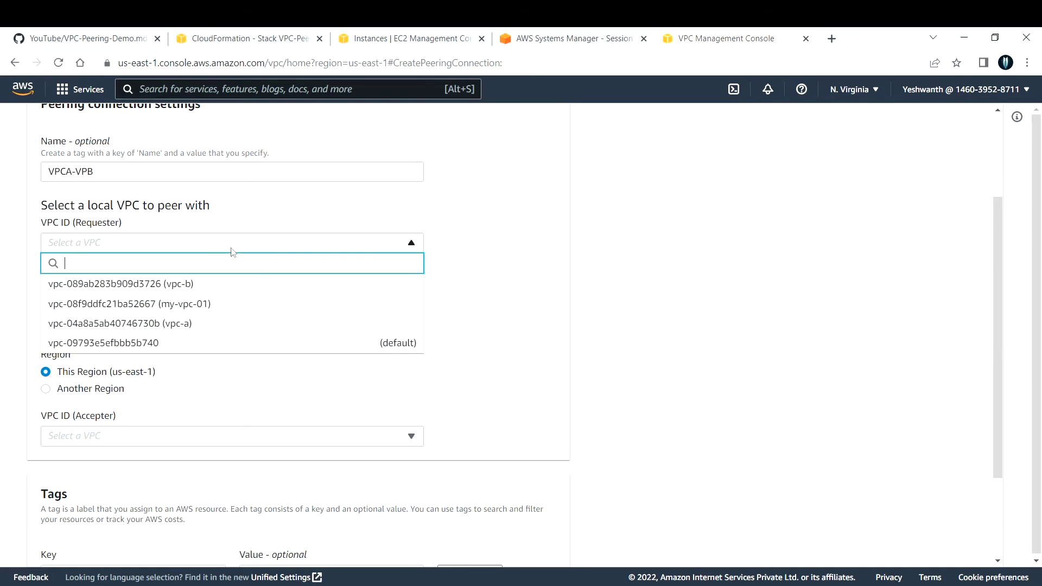
{"action": "left_click", "coordinate": [202, 325]}
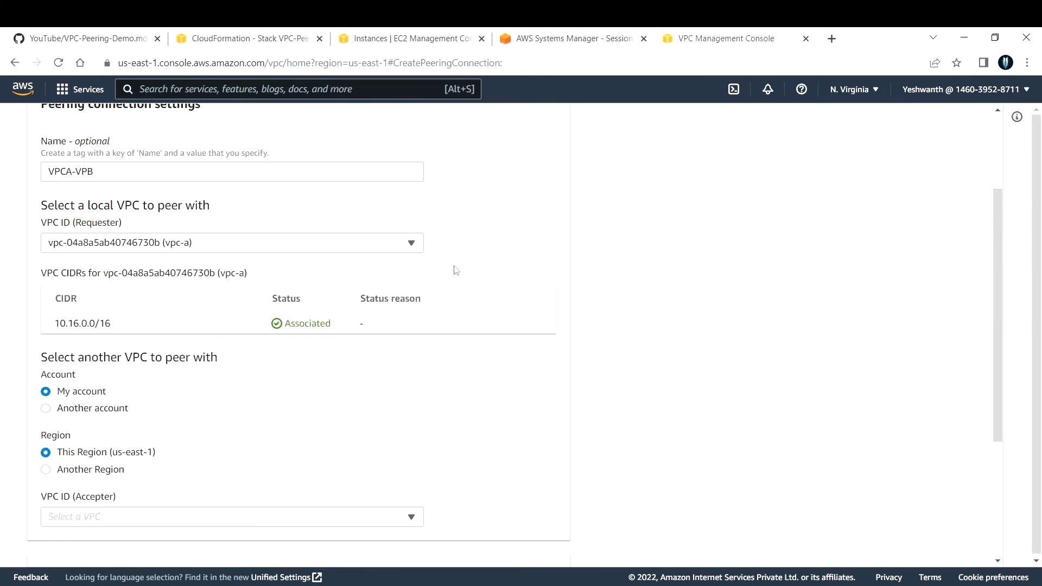
{"action": "scroll", "coordinate": [454, 270], "scroll_direction": "down", "scroll_amount": 1}
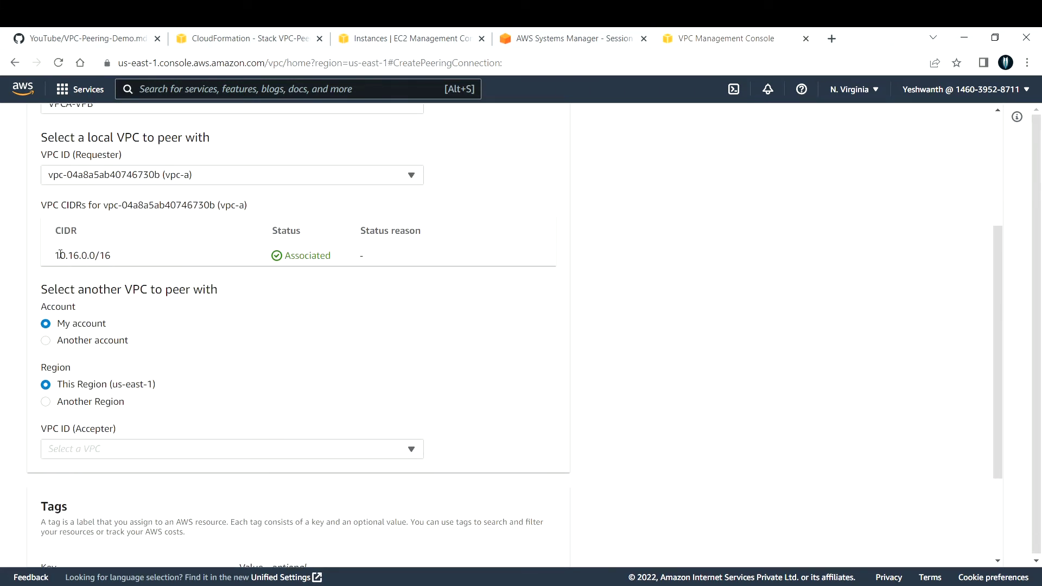
{"action": "left_click_drag", "start_coordinate": [56, 255], "coordinate": [116, 256]}
{"action": "left_click", "coordinate": [130, 255]}
{"action": "scroll", "coordinate": [133, 259], "scroll_direction": "down", "scroll_amount": 1}
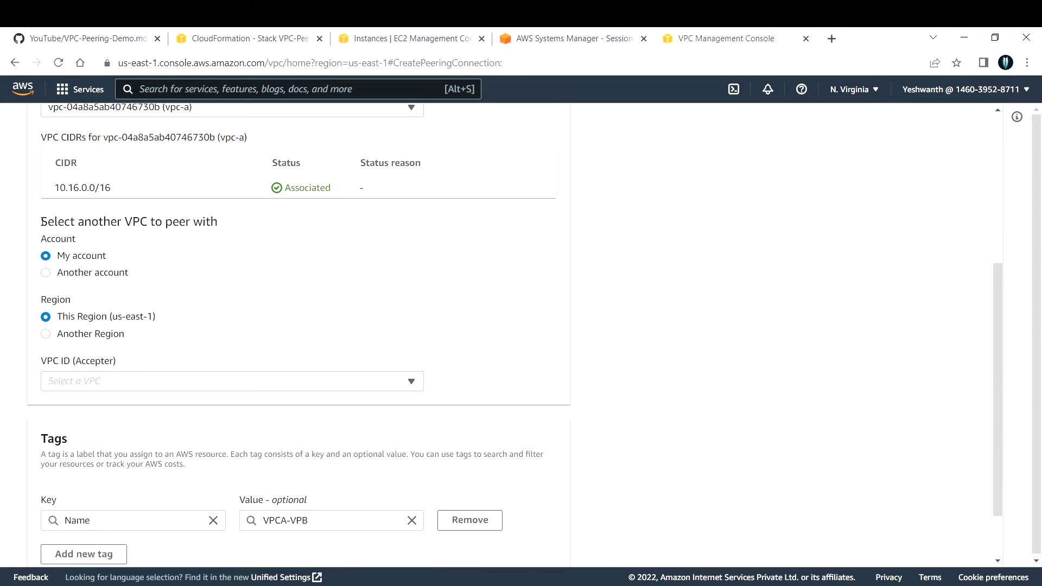
Step: Keep the peering target in My account and This Region (us-east-1), and select vpc-b as the accepter VPC
{"action": "left_click_drag", "start_coordinate": [42, 223], "coordinate": [235, 226]}
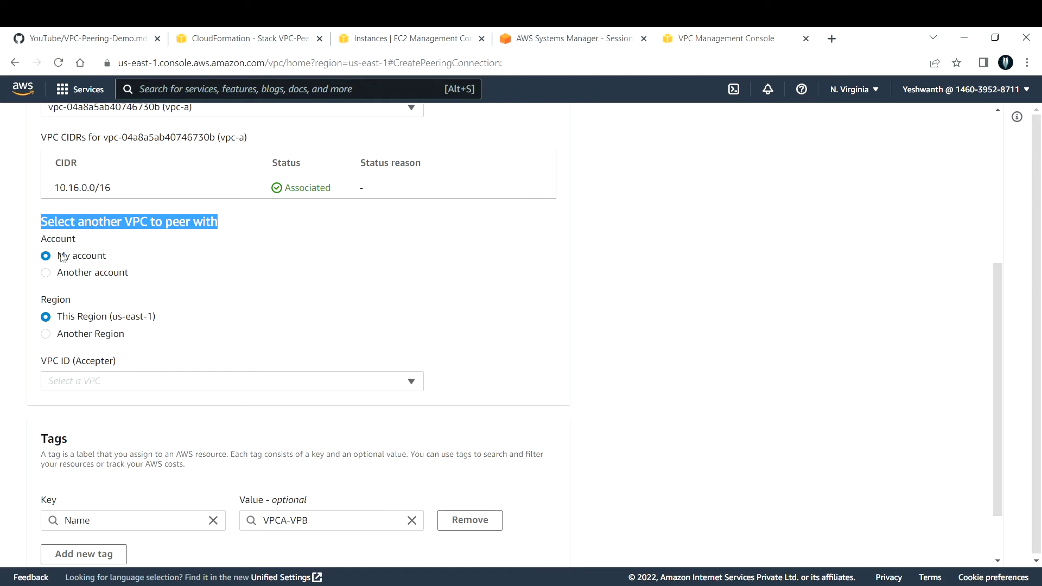
{"action": "left_click_drag", "start_coordinate": [58, 274], "coordinate": [132, 277]}
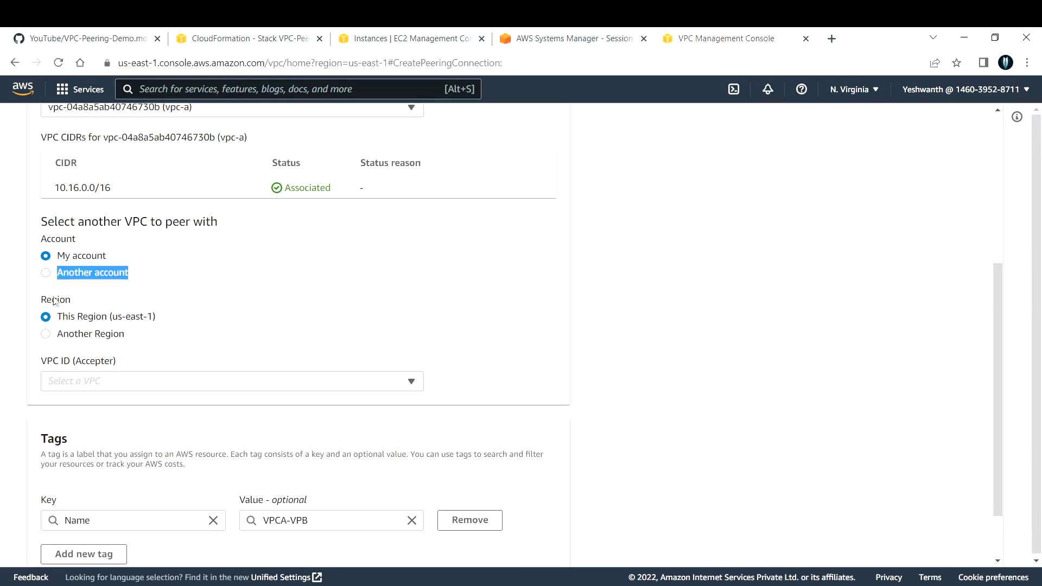
{"action": "left_click_drag", "start_coordinate": [41, 300], "coordinate": [79, 314]}
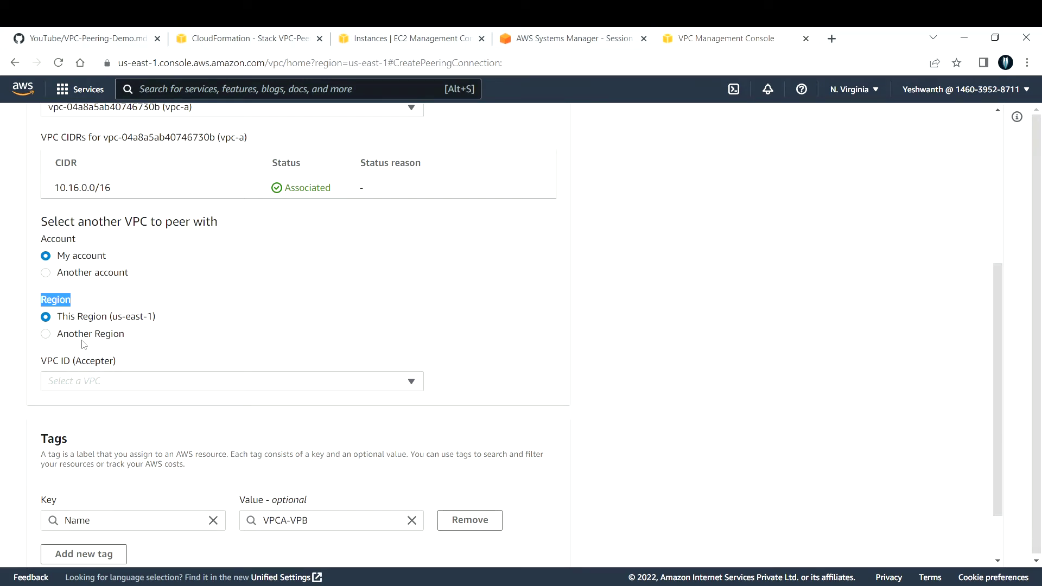
{"action": "left_click_drag", "start_coordinate": [63, 317], "coordinate": [157, 323]}
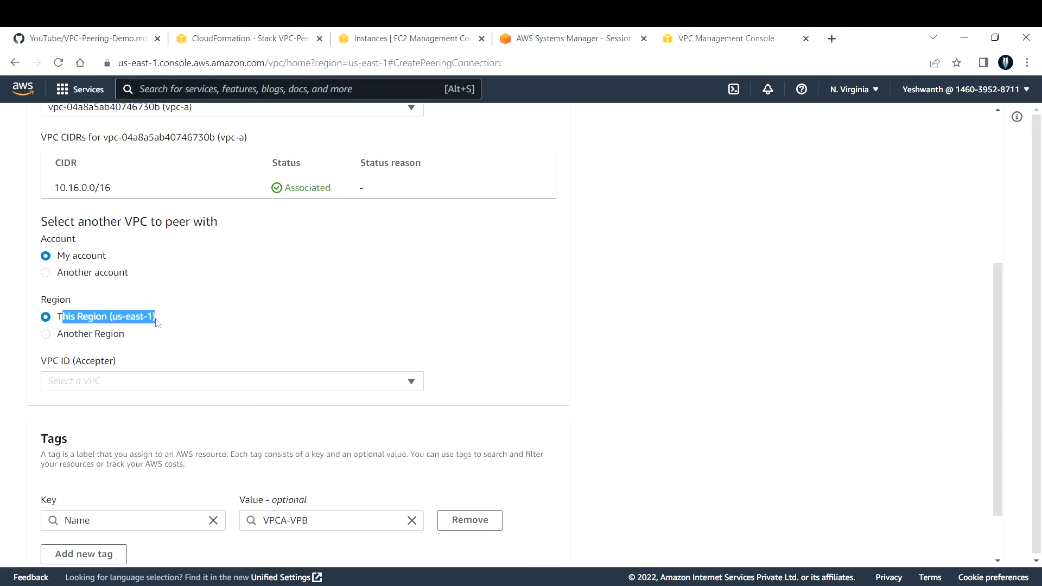
{"action": "left_click", "coordinate": [134, 326]}
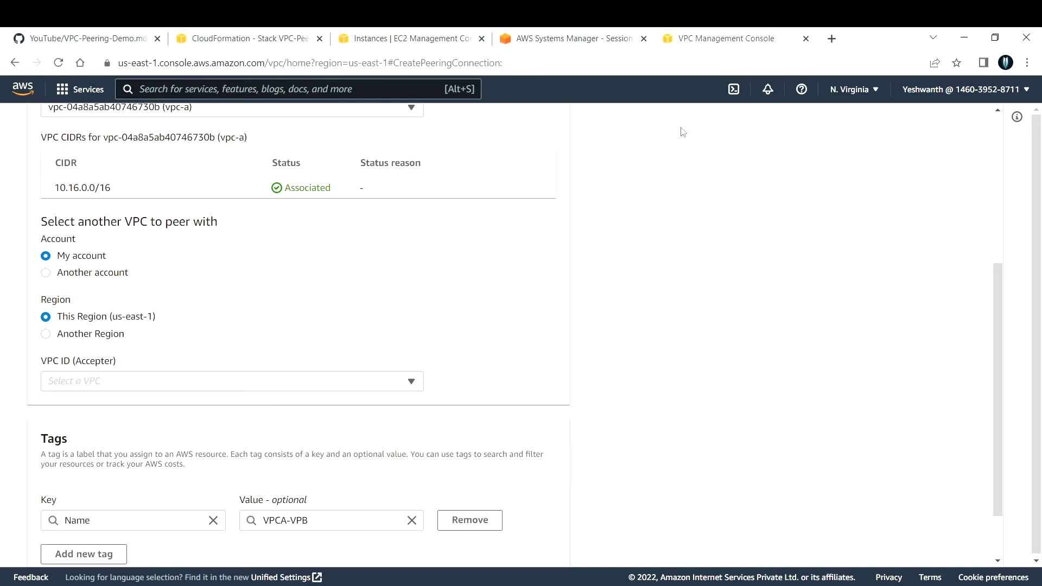
{"action": "left_click", "coordinate": [867, 93]}
{"action": "left_click", "coordinate": [876, 94]}
{"action": "left_click", "coordinate": [65, 380]}
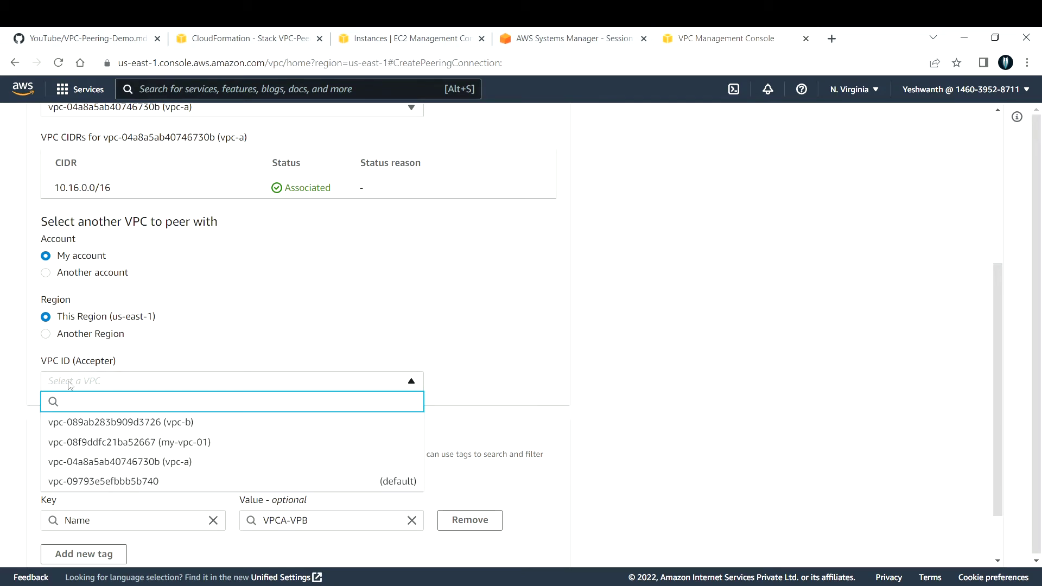
{"action": "left_click", "coordinate": [157, 422]}
{"action": "scroll", "coordinate": [217, 326], "scroll_direction": "down", "scroll_amount": 1}
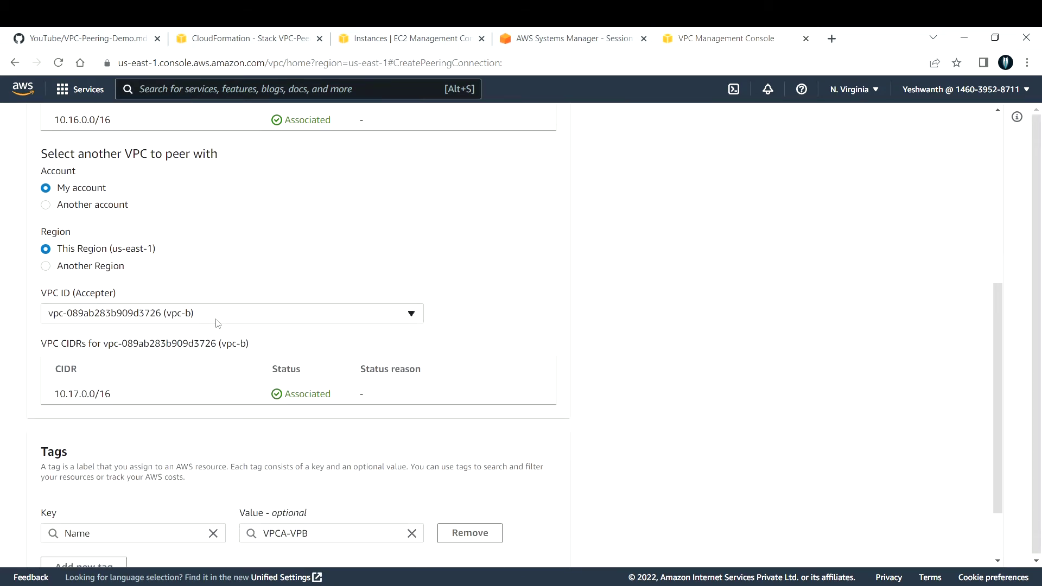
{"action": "left_click_drag", "start_coordinate": [57, 392], "coordinate": [109, 396]}
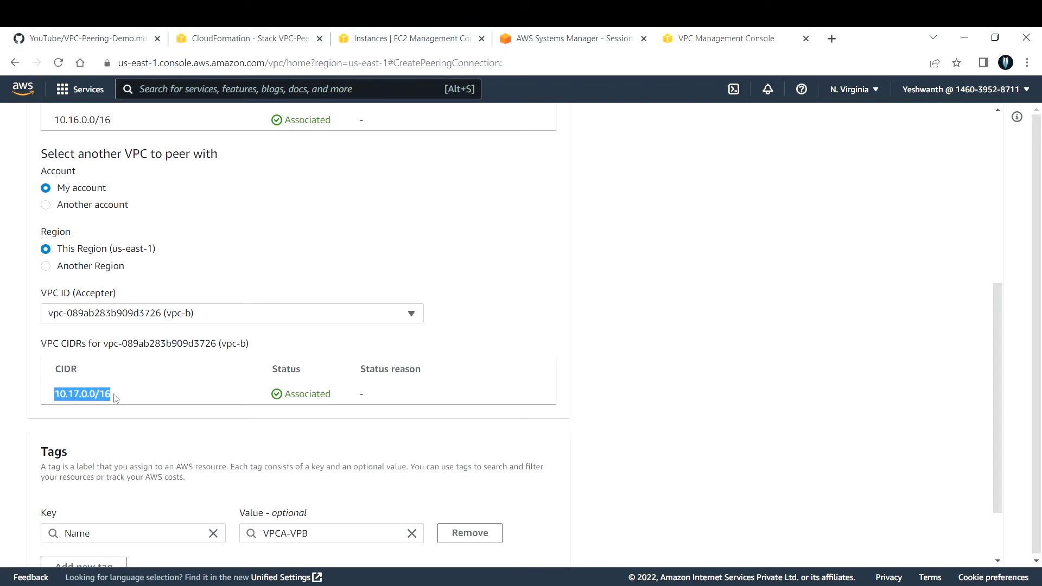
{"action": "left_click", "coordinate": [127, 398]}
Step: Review both VPCs' CIDR ranges and the Name tag, and create the peering connection
{"action": "scroll", "coordinate": [130, 399], "scroll_direction": "up", "scroll_amount": 3}
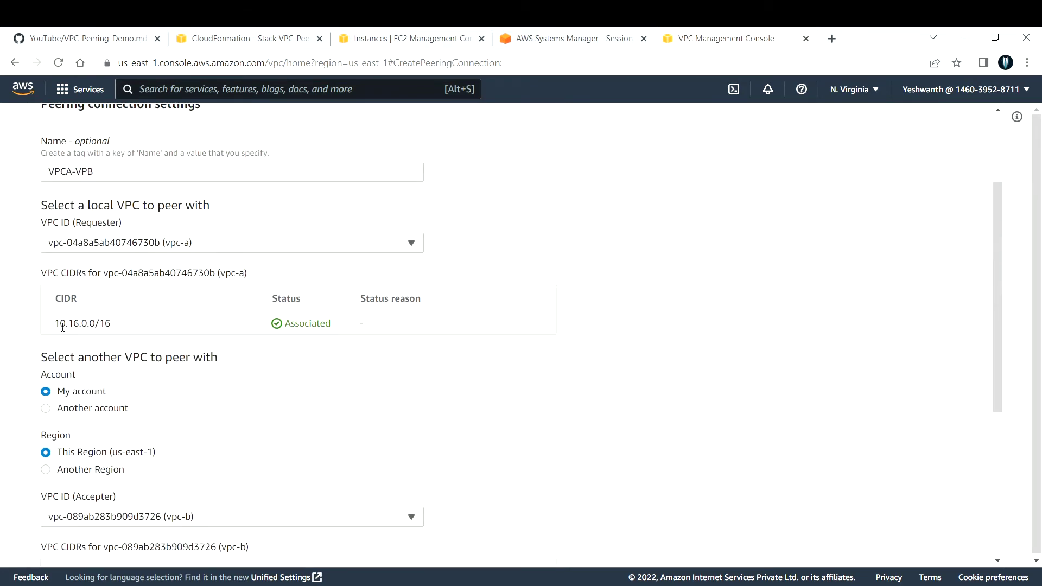
{"action": "scroll", "coordinate": [98, 323], "scroll_direction": "down", "scroll_amount": 4}
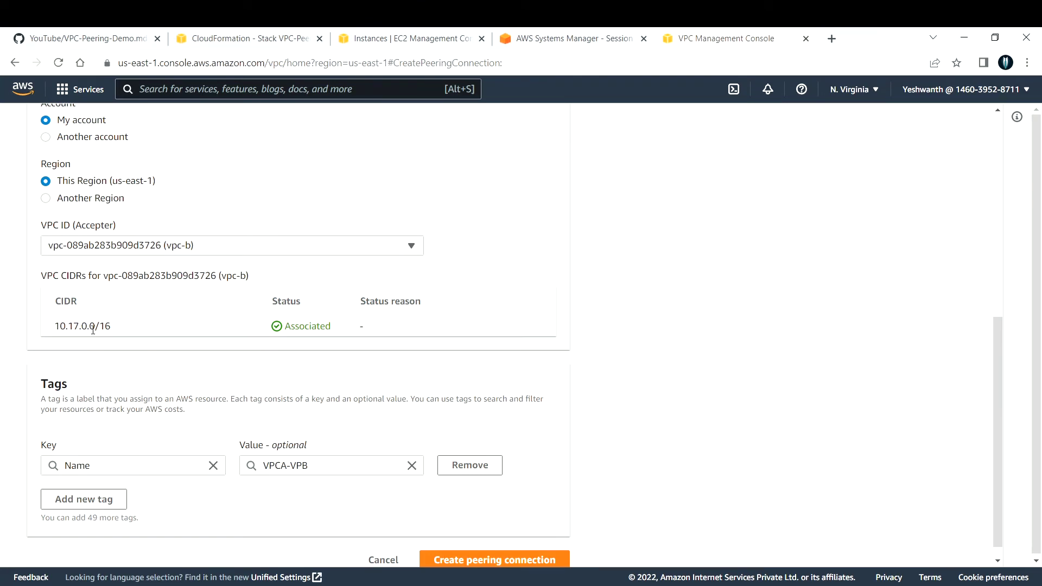
{"action": "scroll", "coordinate": [124, 332], "scroll_direction": "down", "scroll_amount": 1}
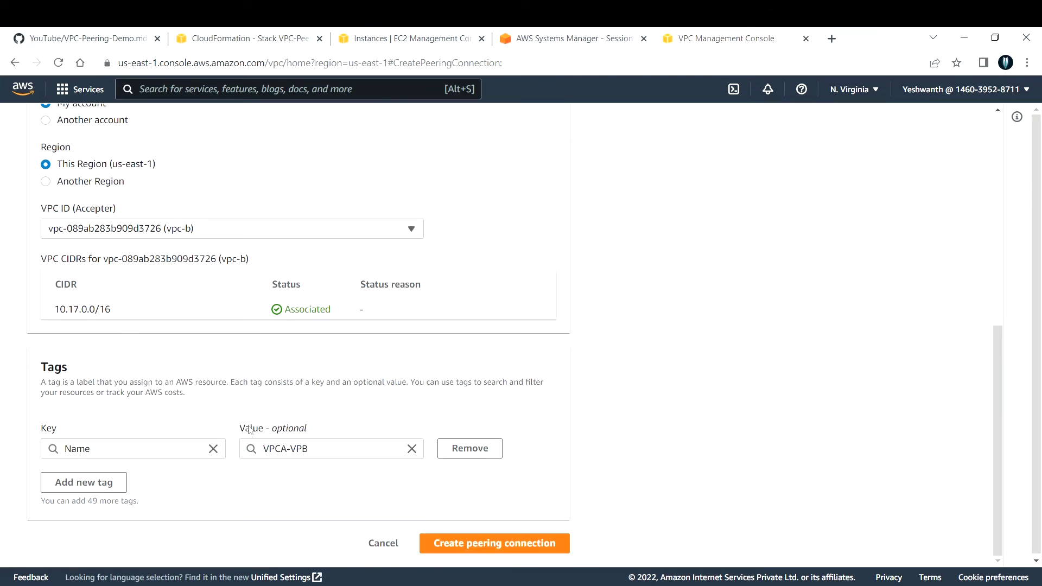
{"action": "triple_click", "coordinate": [317, 451]}
{"action": "left_click", "coordinate": [655, 355]}
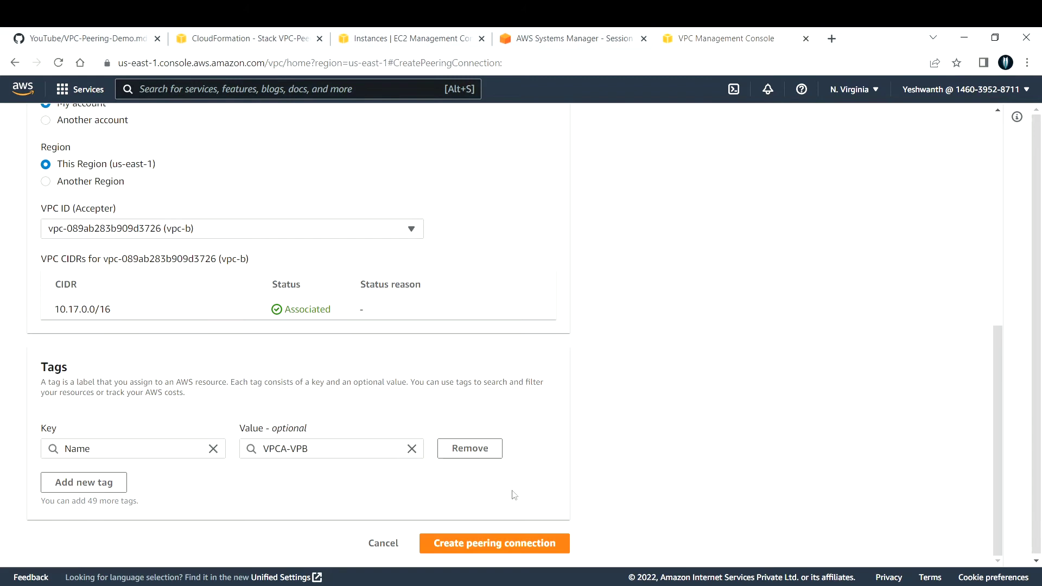
{"action": "left_click", "coordinate": [492, 543]}
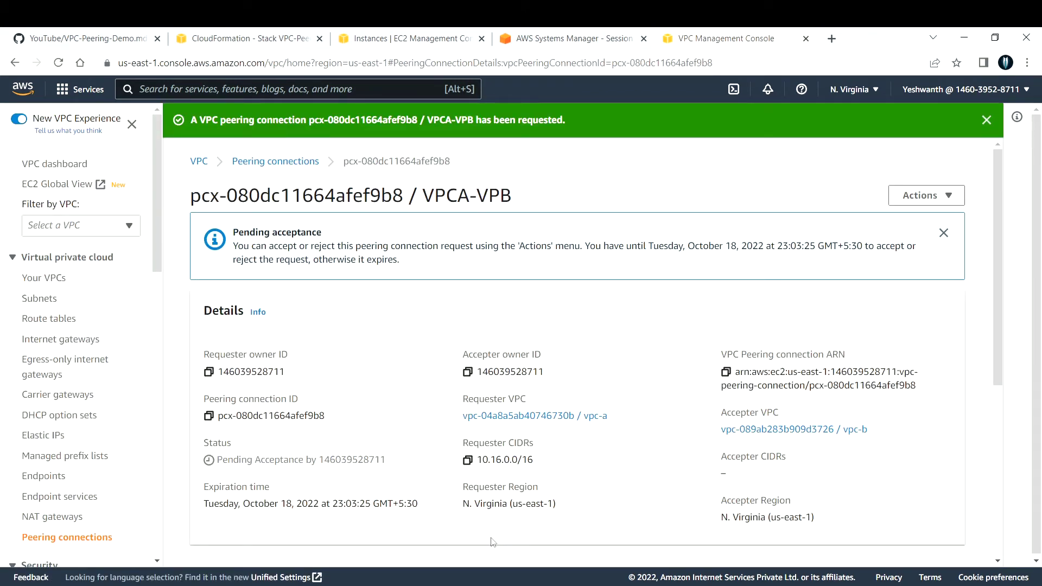
Step: Examine the new peering connection's details, settings and acceptance notice
{"action": "scroll", "coordinate": [568, 546], "scroll_direction": "down", "scroll_amount": 1}
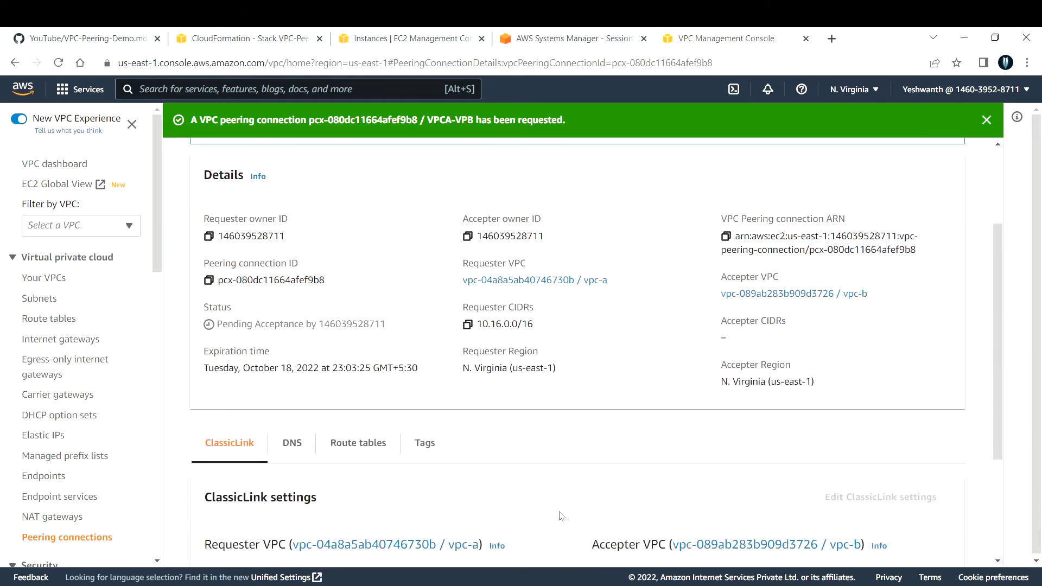
{"action": "scroll", "coordinate": [564, 548], "scroll_direction": "down", "scroll_amount": 3}
{"action": "scroll", "coordinate": [558, 497], "scroll_direction": "down", "scroll_amount": 1}
{"action": "scroll", "coordinate": [559, 497], "scroll_direction": "up", "scroll_amount": 5}
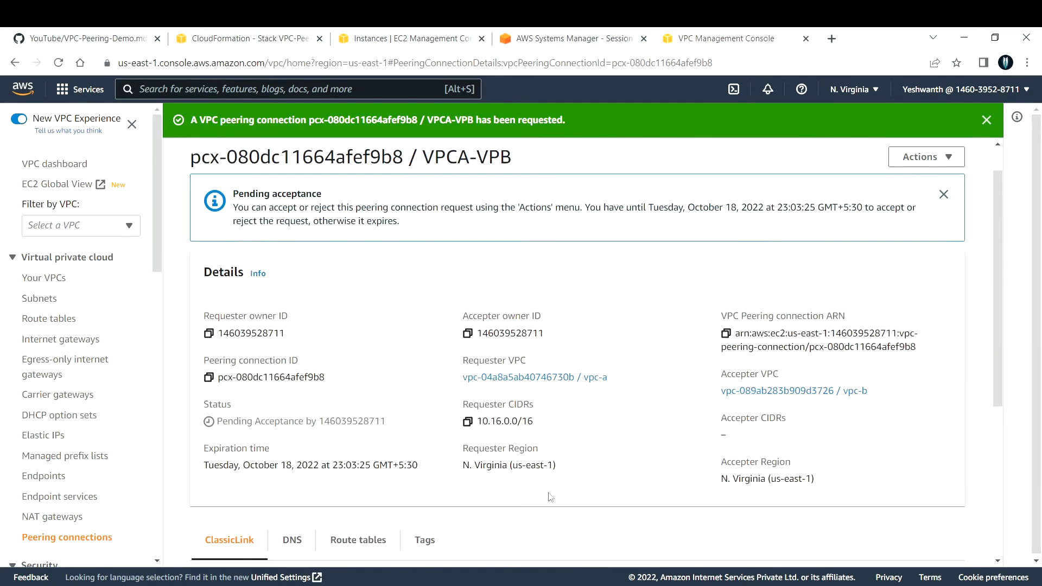
{"action": "scroll", "coordinate": [550, 498], "scroll_direction": "up", "scroll_amount": 1}
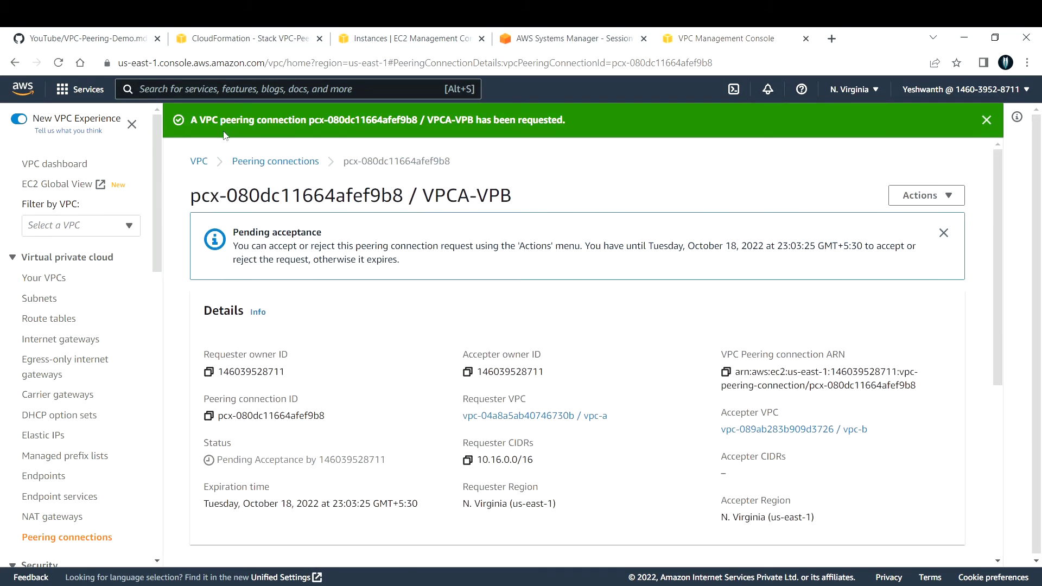
{"action": "left_click_drag", "start_coordinate": [237, 232], "coordinate": [329, 234]}
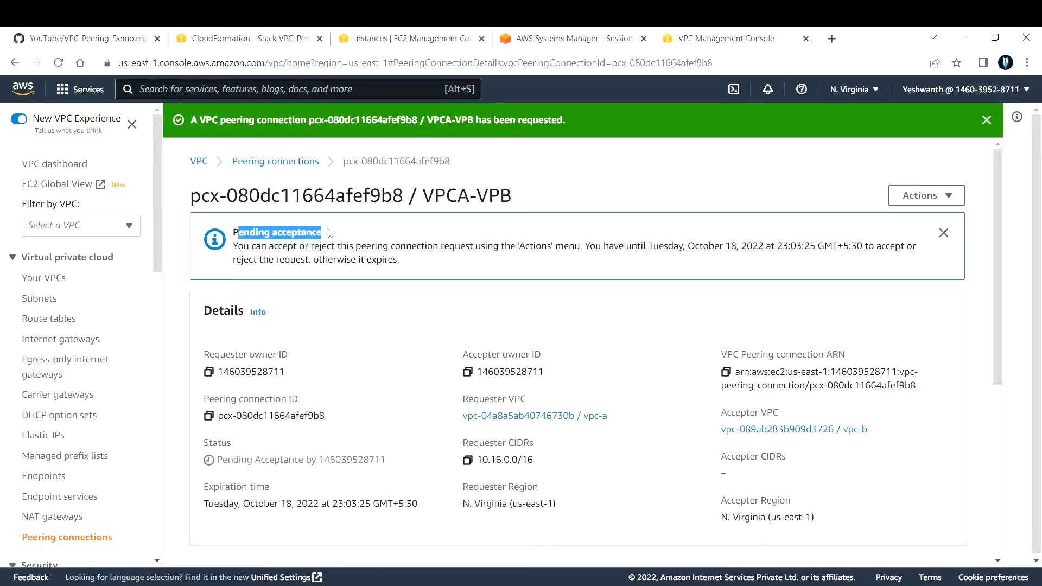
{"action": "left_click", "coordinate": [348, 279]}
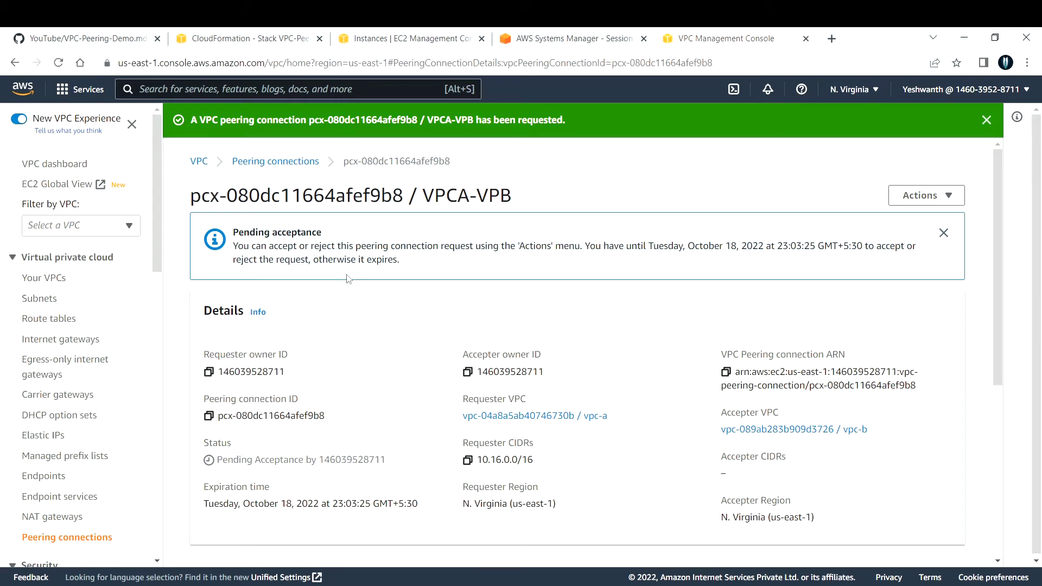
Step: Review the requester and accepter details of the VPCA-VPB peering request and accept it
{"action": "left_click", "coordinate": [926, 197]}
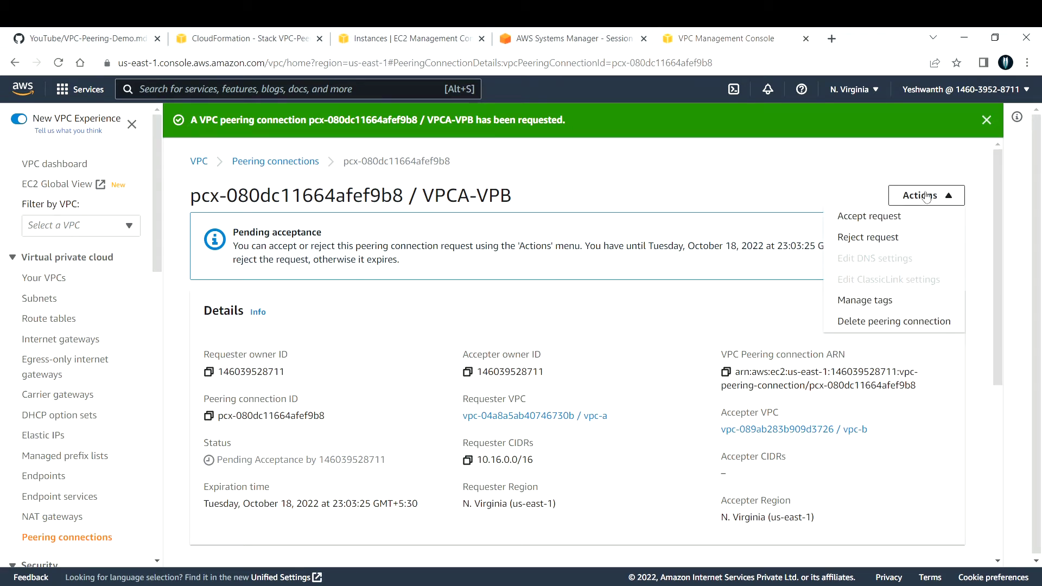
{"action": "left_click", "coordinate": [856, 220]}
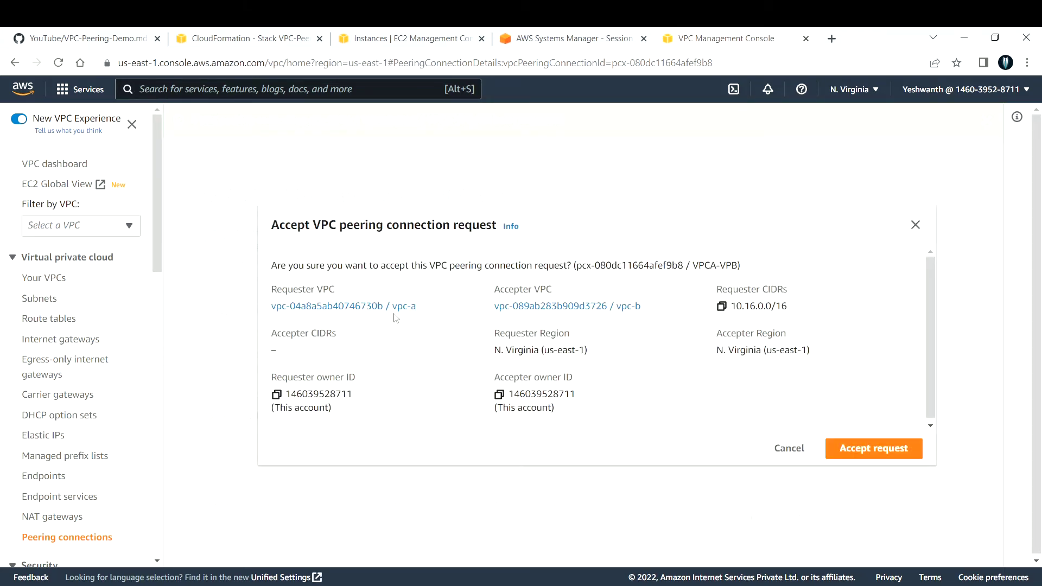
{"action": "left_click_drag", "start_coordinate": [390, 307], "coordinate": [494, 311]}
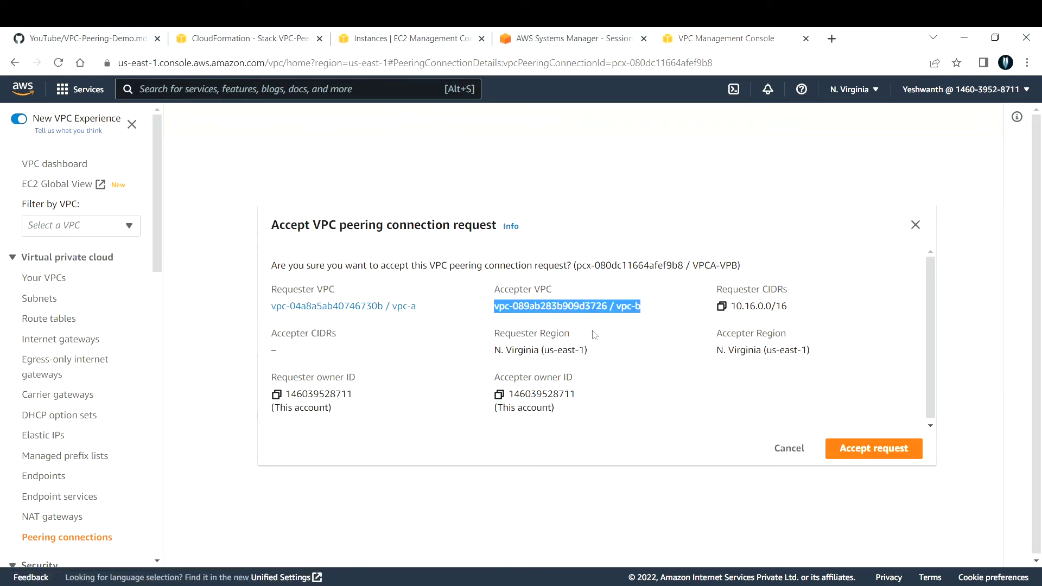
{"action": "left_click", "coordinate": [720, 347]}
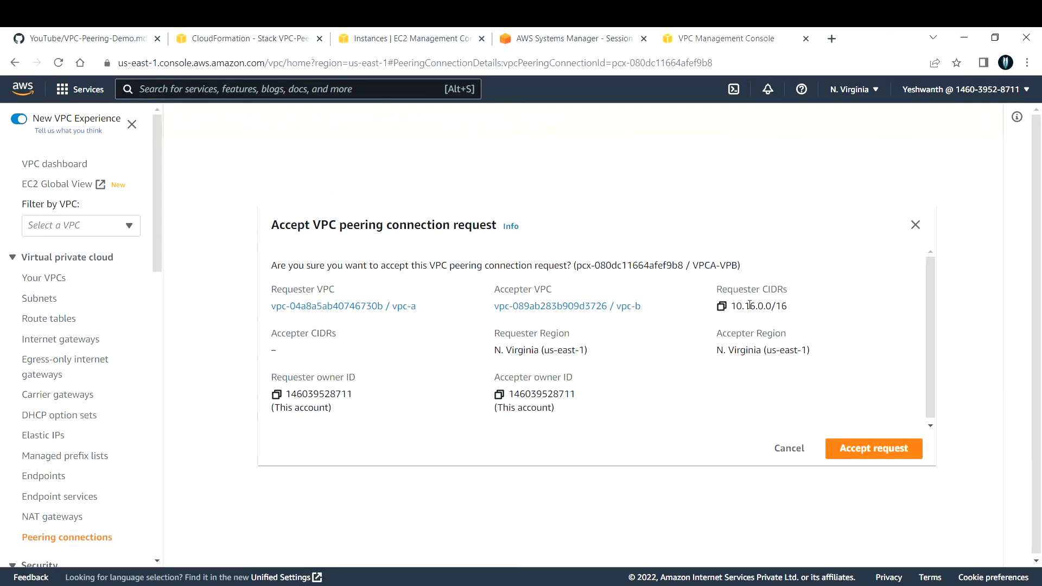
{"action": "left_click", "coordinate": [872, 449]}
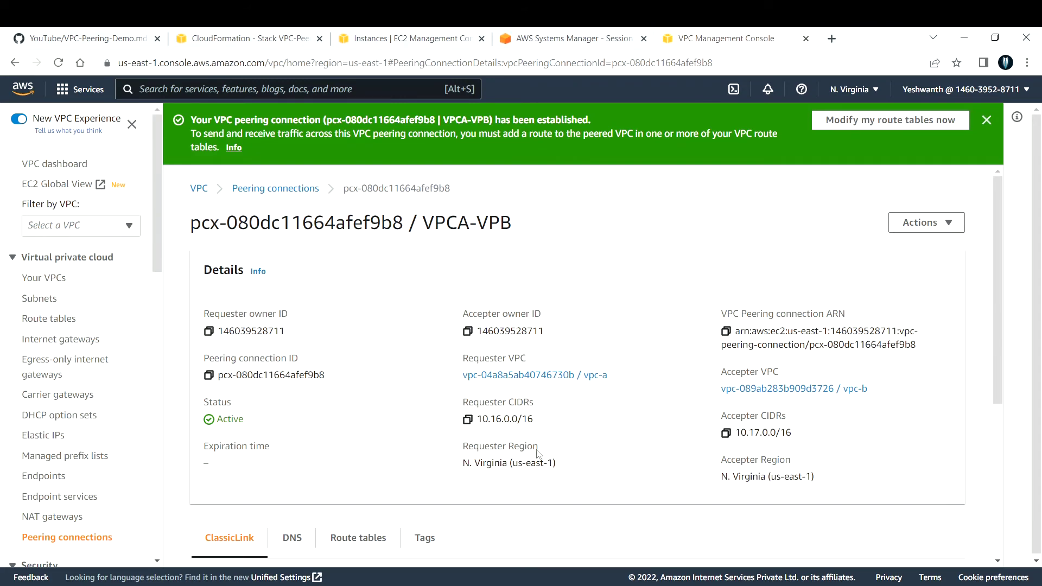
Step: Check the peering connection's status and dismiss the route table notice
{"action": "left_click_drag", "start_coordinate": [255, 419], "coordinate": [215, 419]}
{"action": "left_click", "coordinate": [215, 421]}
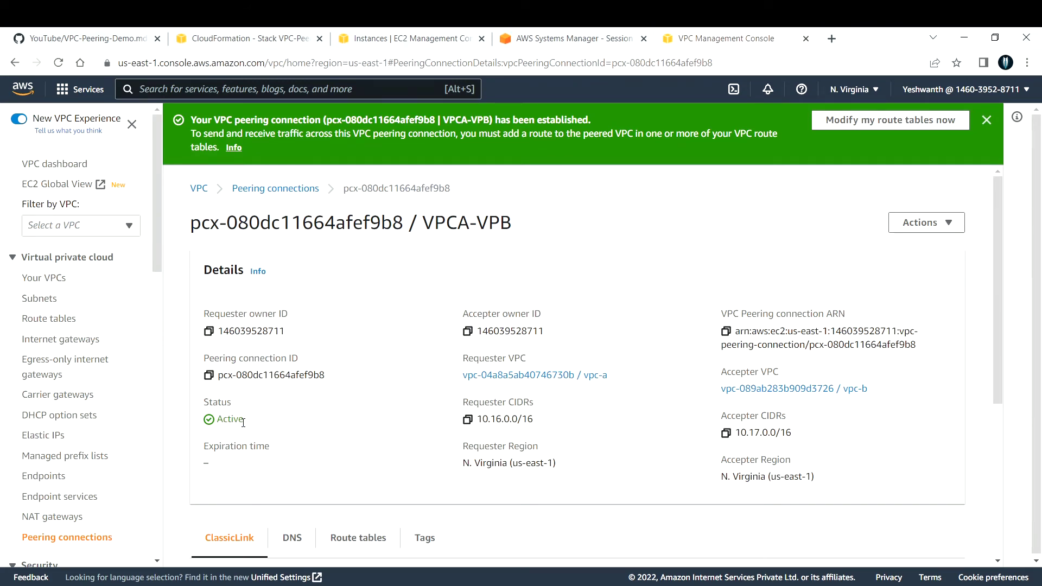
{"action": "left_click", "coordinate": [987, 120]}
Step: Switch to the Session Manager terminal and check the output of the ping to 10.17.9.49
{"action": "left_click", "coordinate": [544, 36]}
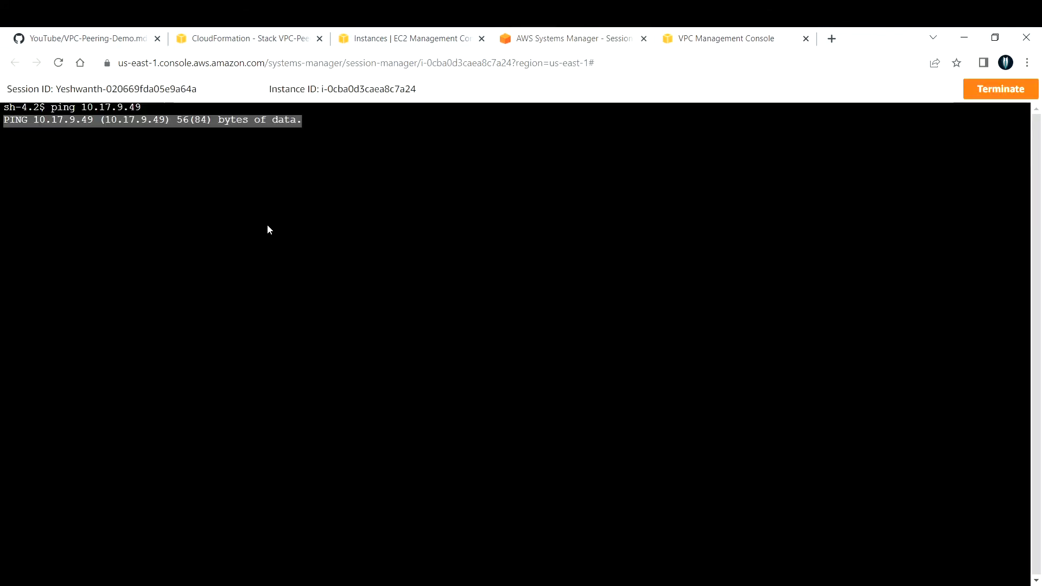
{"action": "left_click", "coordinate": [4, 126]}
{"action": "left_click_drag", "start_coordinate": [3, 123], "coordinate": [303, 122]}
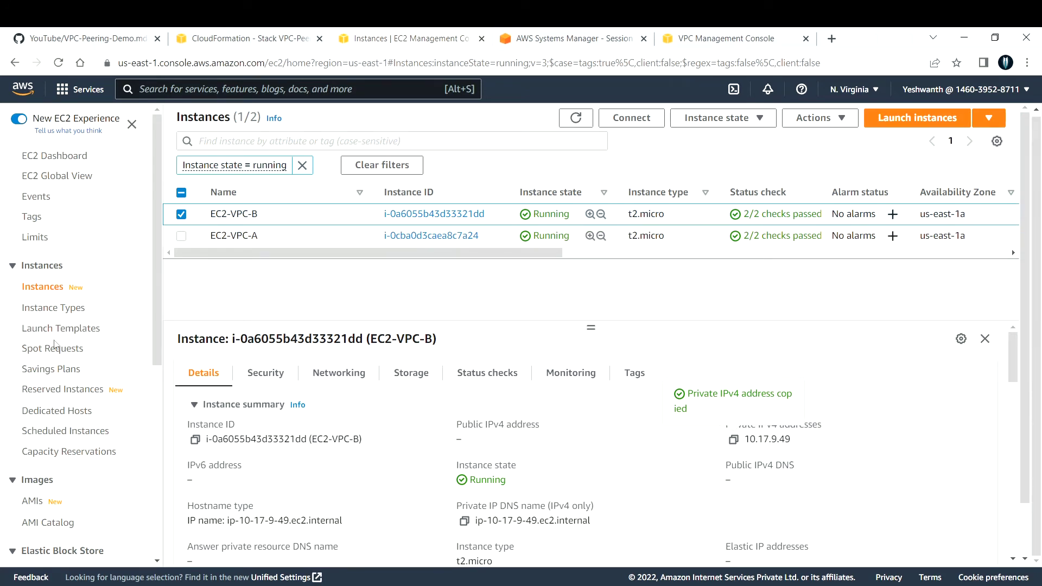
{"action": "scroll", "coordinate": [54, 345], "scroll_direction": "down", "scroll_amount": 3}
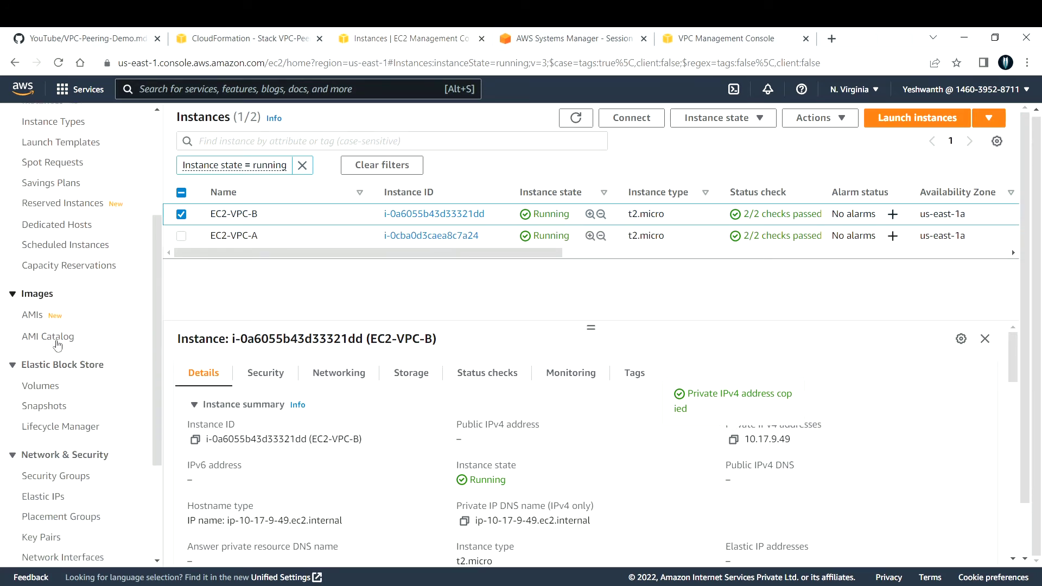
{"action": "scroll", "coordinate": [57, 345], "scroll_direction": "down", "scroll_amount": 2}
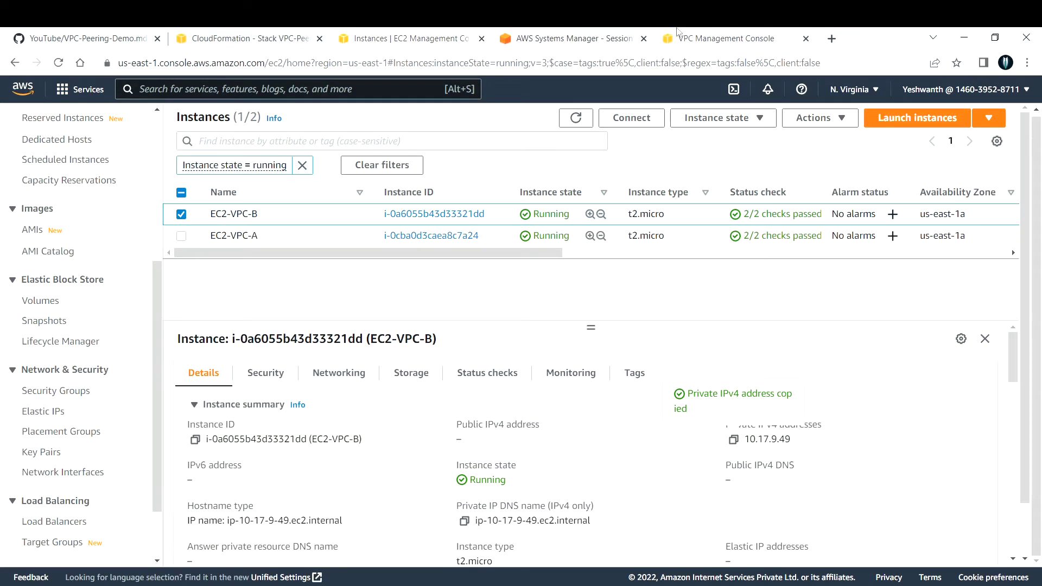
{"action": "mouse_move", "coordinate": [677, 31]}
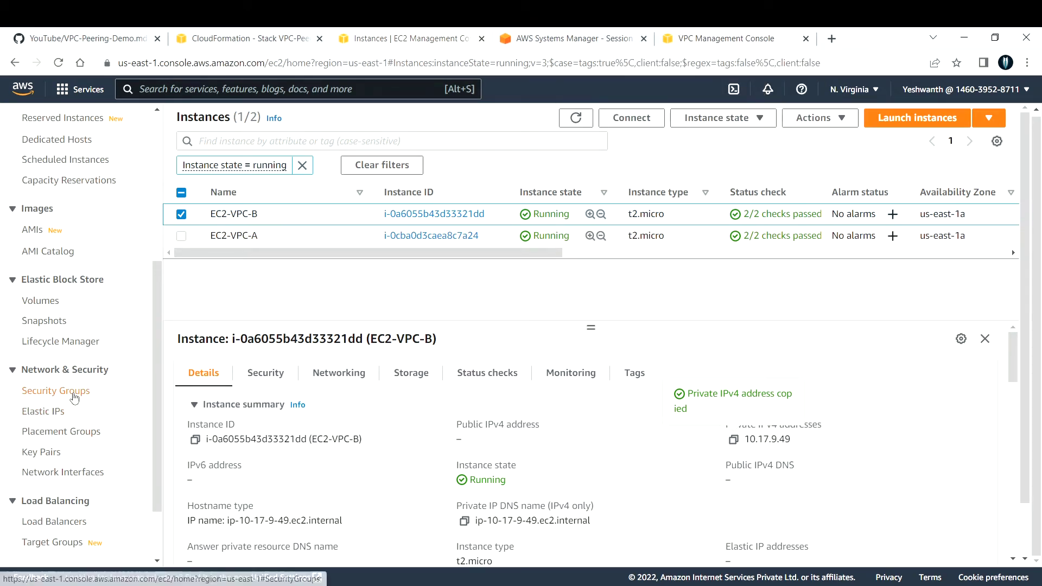
{"action": "left_click", "coordinate": [74, 398]}
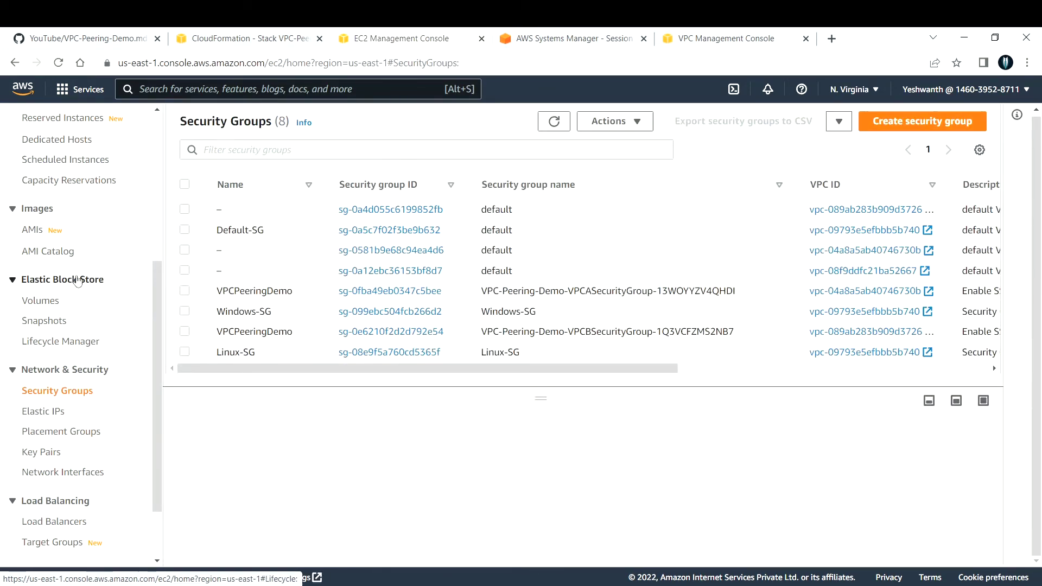
{"action": "scroll", "coordinate": [50, 255], "scroll_direction": "up", "scroll_amount": 5}
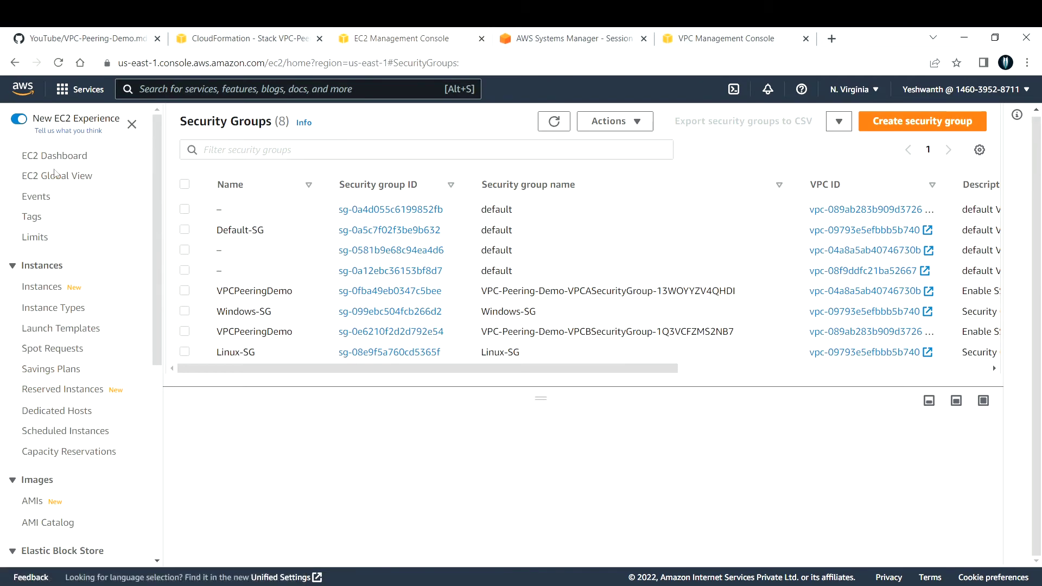
Step: Open the EC2 instances list and filter it to instance state = running
{"action": "left_click", "coordinate": [33, 292]}
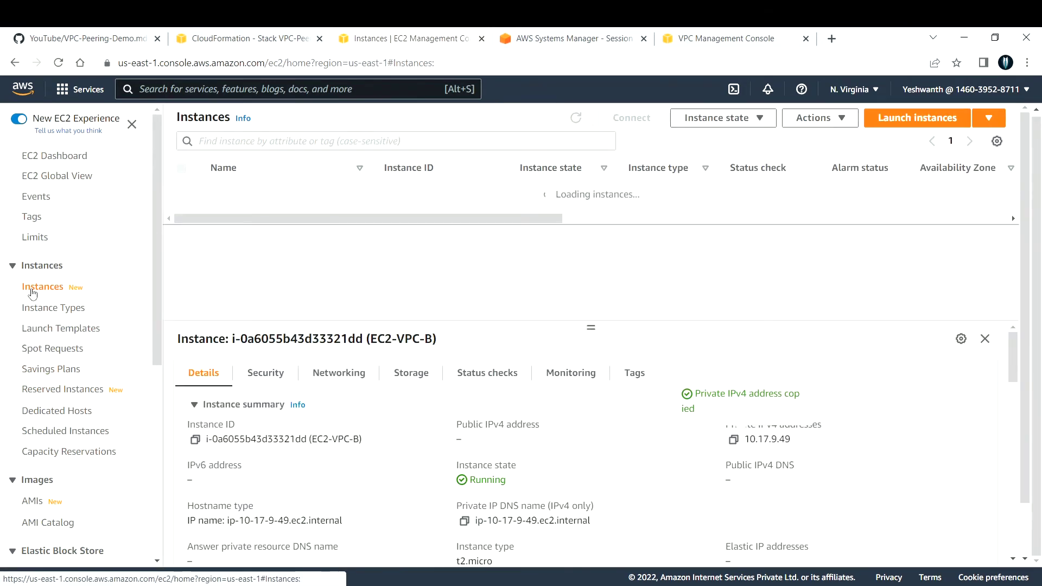
{"action": "left_click", "coordinate": [404, 141]}
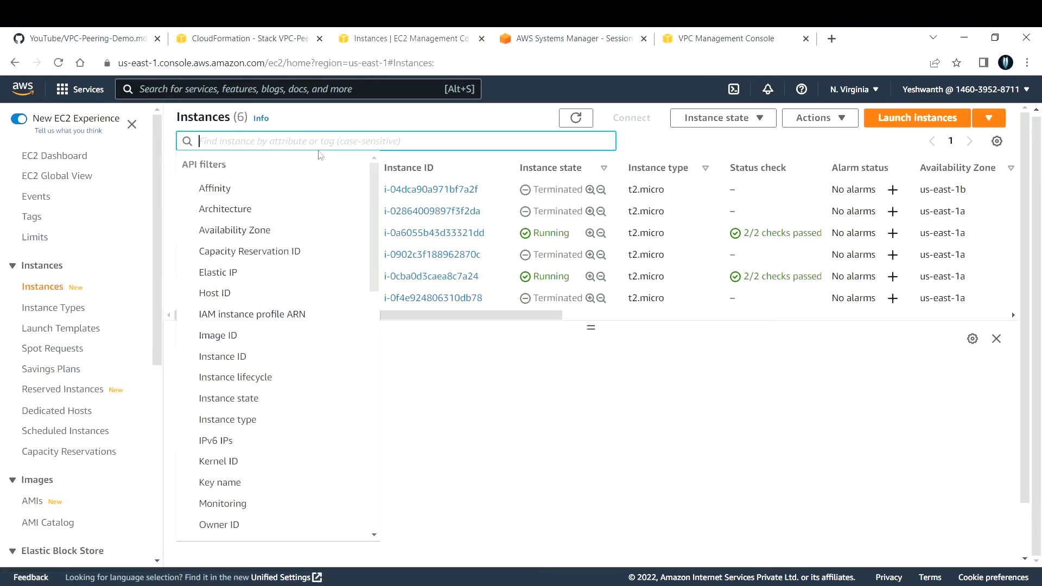
{"action": "type", "text": "RUNNING"}
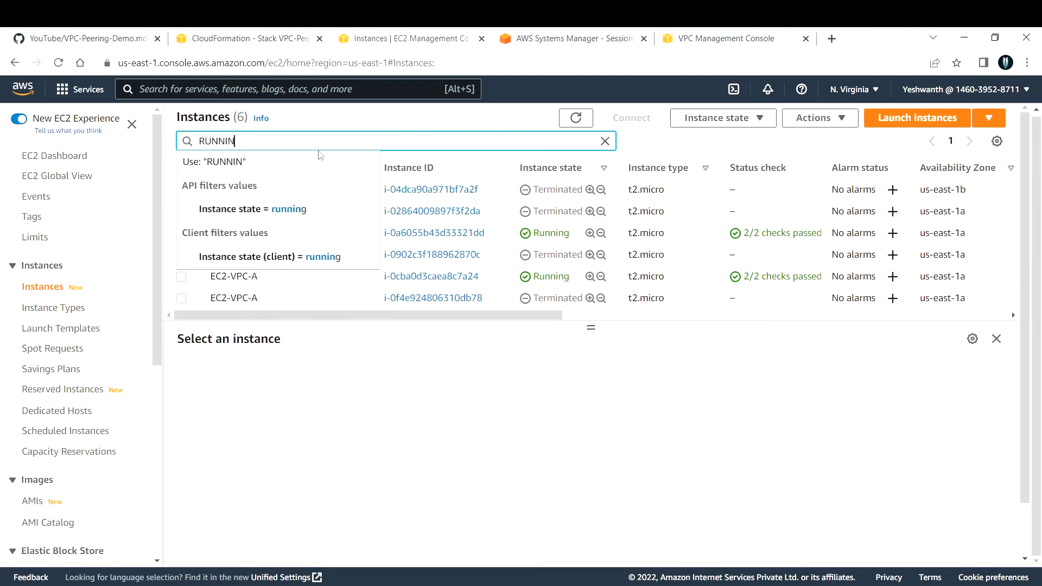
{"action": "left_click", "coordinate": [307, 214]}
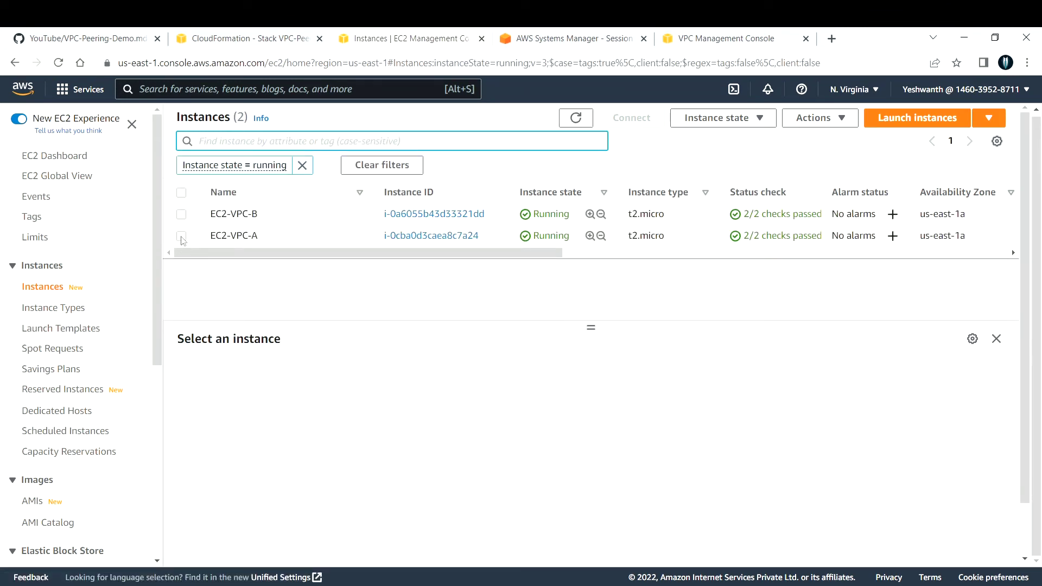
Step: Examine the security group of the EC2-VPC-A instance and the ports, protocols and sources of its inbound rules
{"action": "left_click", "coordinate": [181, 236]}
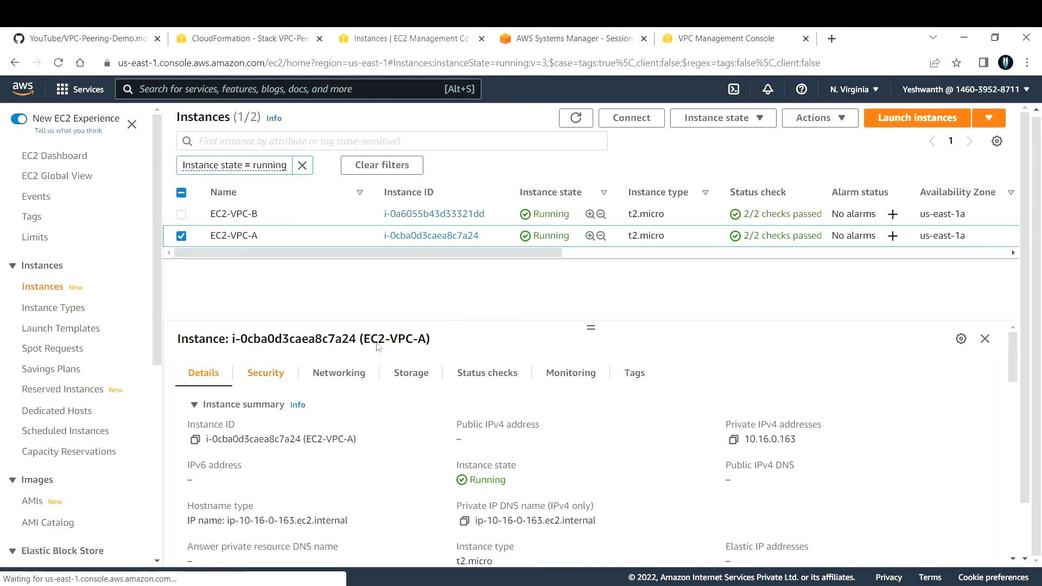
{"action": "left_click", "coordinate": [257, 378]}
{"action": "scroll", "coordinate": [297, 501], "scroll_direction": "down", "scroll_amount": 2}
{"action": "scroll", "coordinate": [297, 501], "scroll_direction": "down", "scroll_amount": 1}
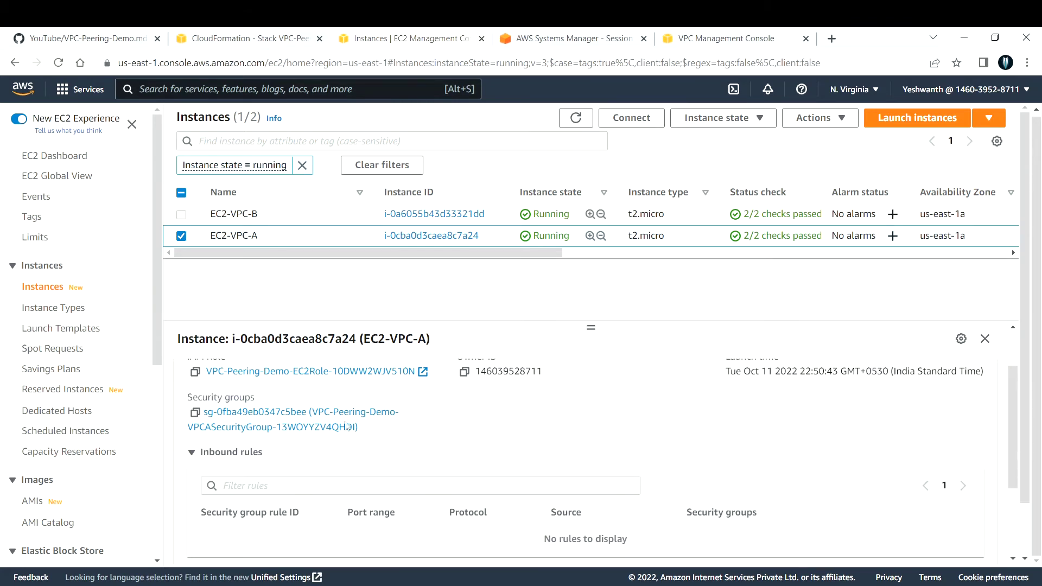
{"action": "right_click", "coordinate": [304, 414]}
{"action": "key", "text": "Escape"}
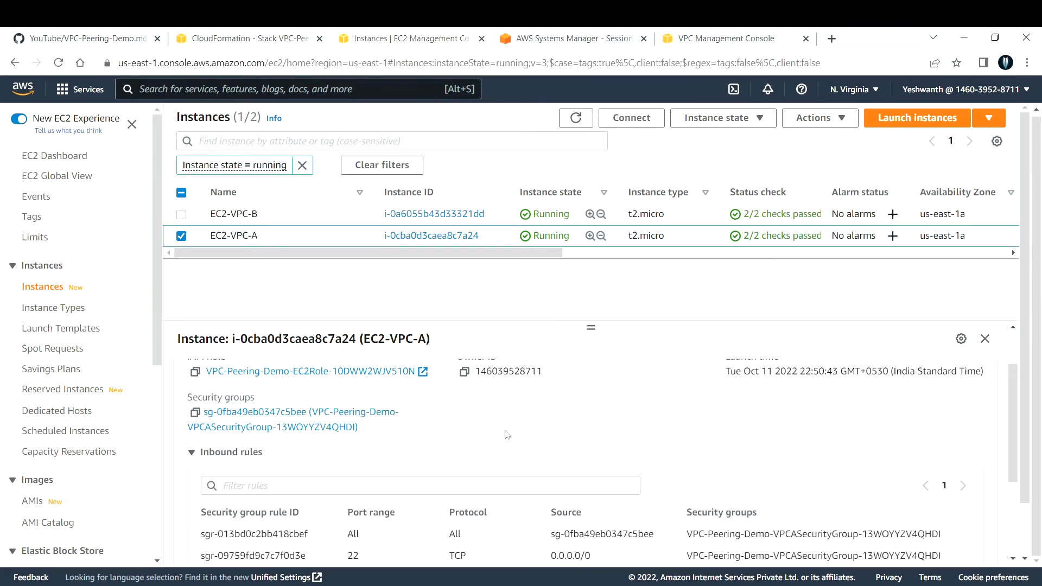
{"action": "scroll", "coordinate": [520, 452], "scroll_direction": "down", "scroll_amount": 3}
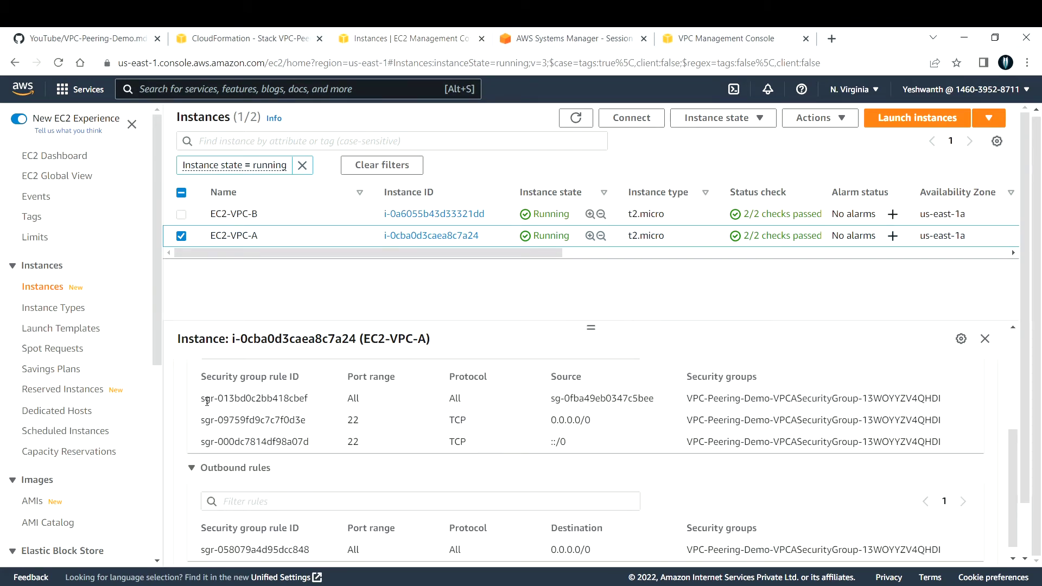
{"action": "left_click_drag", "start_coordinate": [203, 400], "coordinate": [689, 402]}
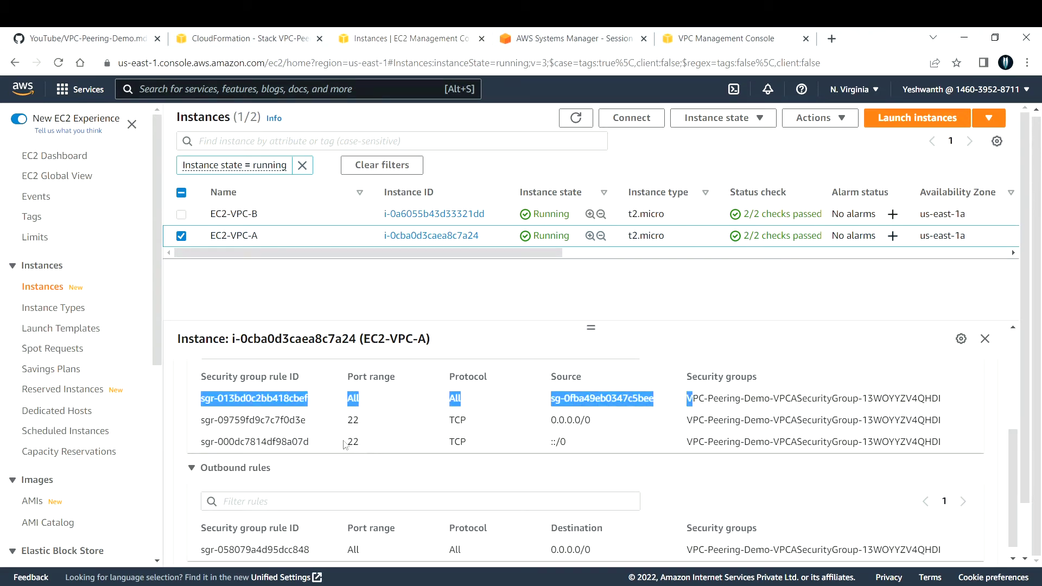
{"action": "left_click_drag", "start_coordinate": [346, 442], "coordinate": [567, 443]}
{"action": "left_click_drag", "start_coordinate": [347, 420], "coordinate": [539, 421]}
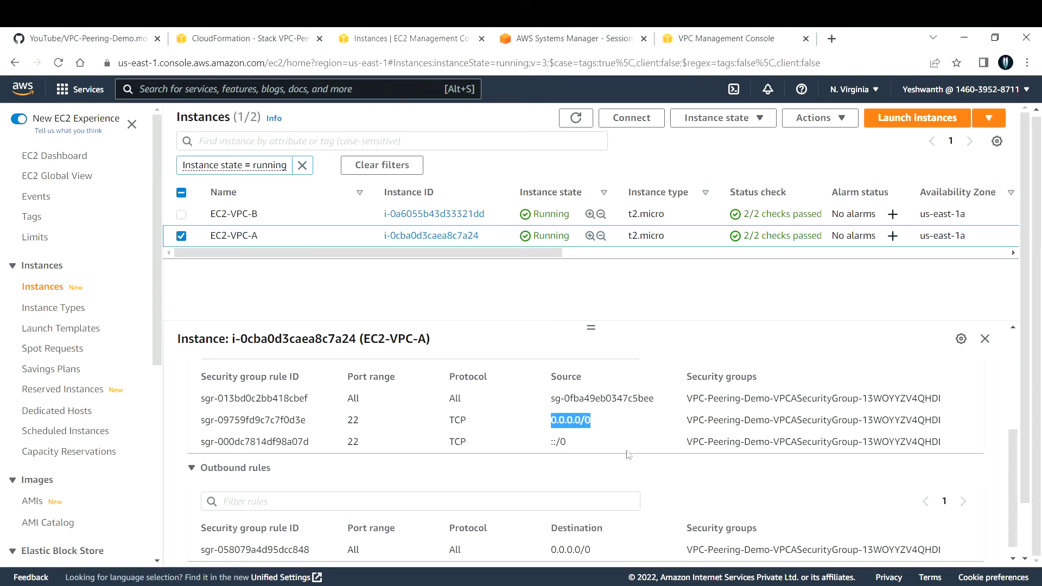
Step: Check the destination of the outbound rule for the EC2-VPC-A instance
{"action": "scroll", "coordinate": [638, 434], "scroll_direction": "down", "scroll_amount": 1}
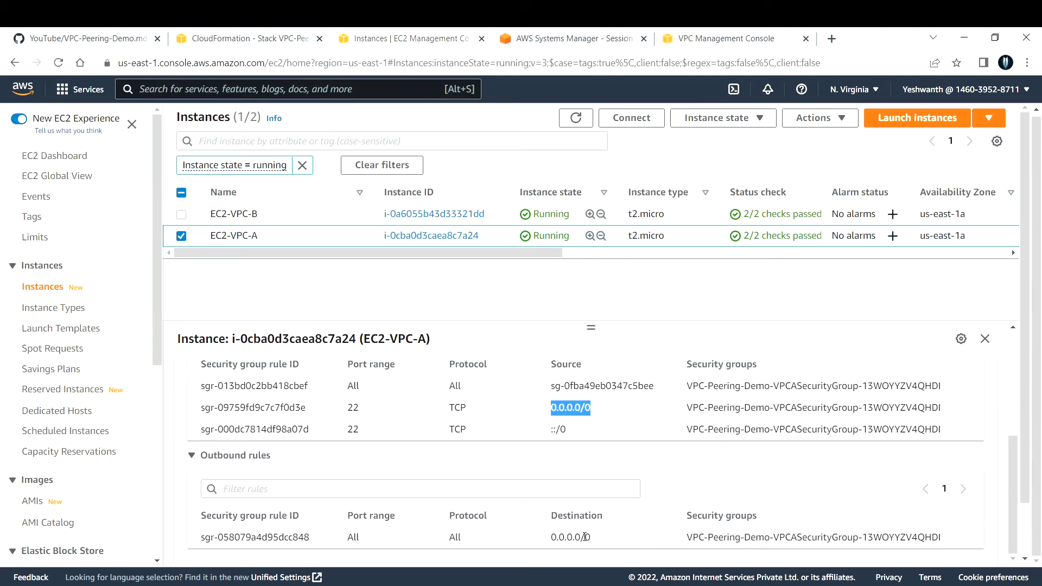
{"action": "left_click_drag", "start_coordinate": [594, 537], "coordinate": [555, 537]}
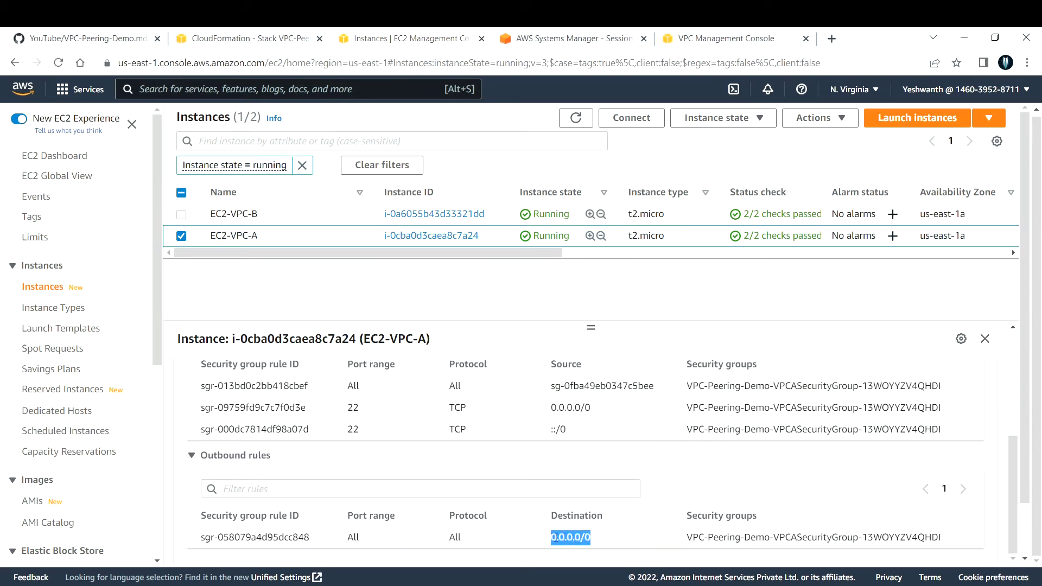
{"action": "left_click", "coordinate": [556, 538]}
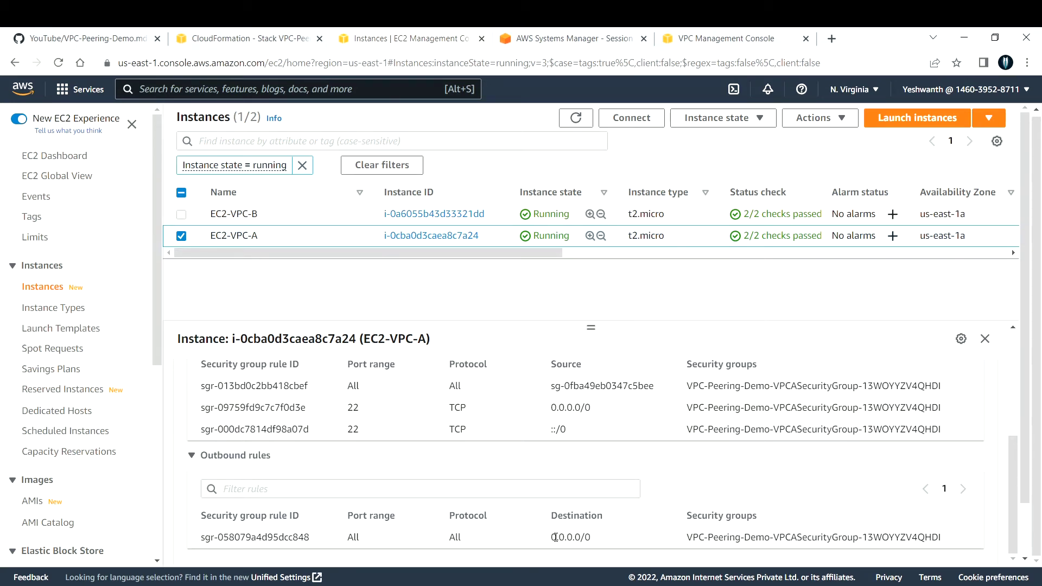
Step: Select only the EC2-VPC-B instance and examine its security group and inbound rules
{"action": "left_click", "coordinate": [183, 222]}
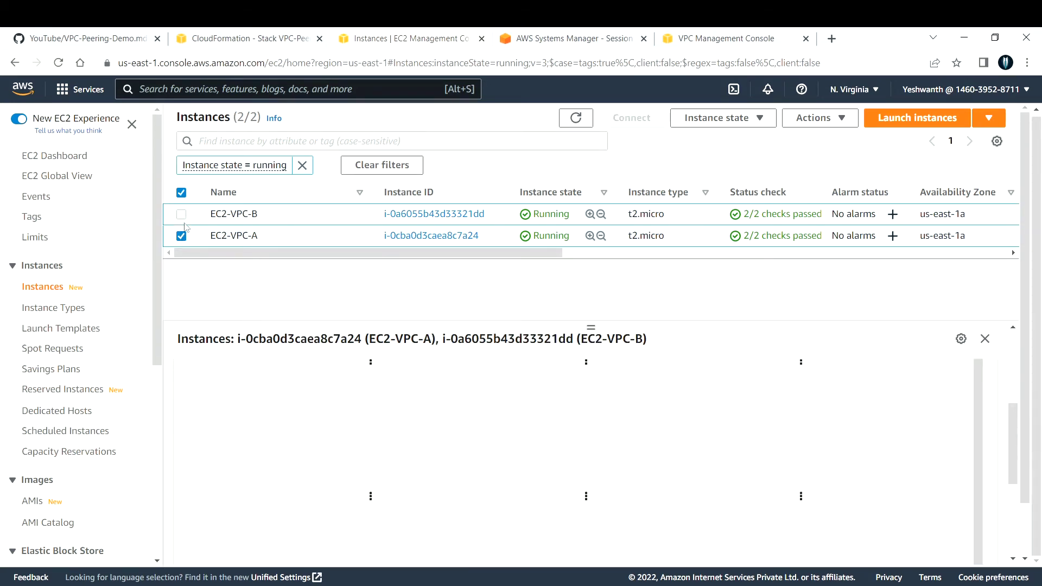
{"action": "left_click", "coordinate": [181, 235]}
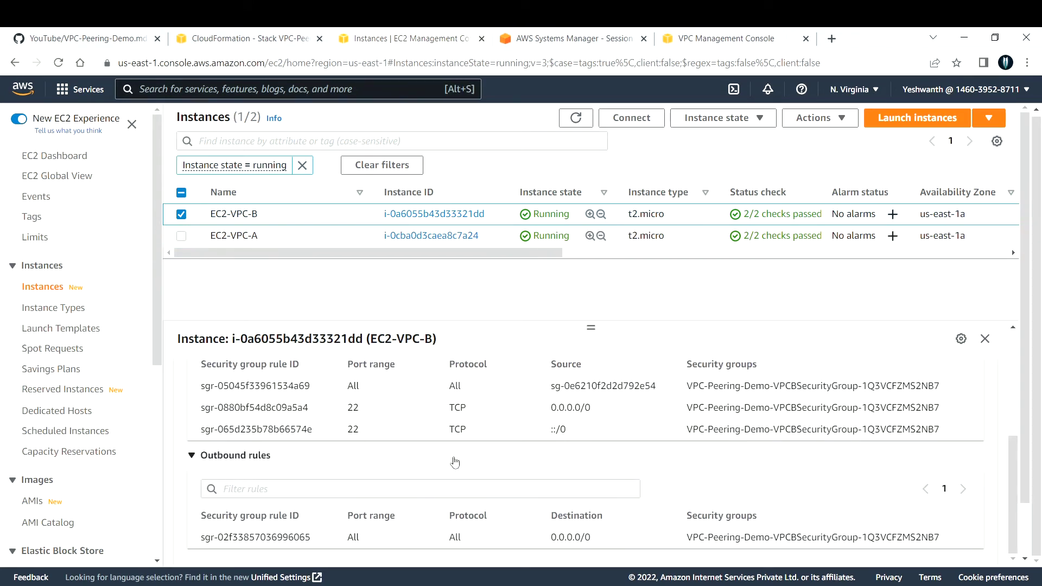
{"action": "scroll", "coordinate": [455, 462], "scroll_direction": "up", "scroll_amount": 5}
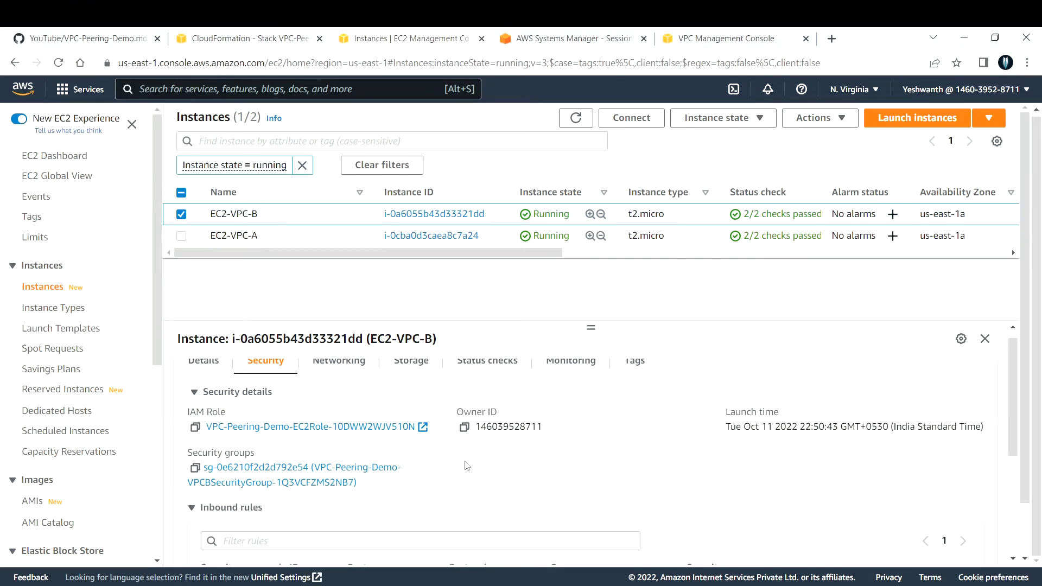
{"action": "scroll", "coordinate": [457, 482], "scroll_direction": "up", "scroll_amount": 1}
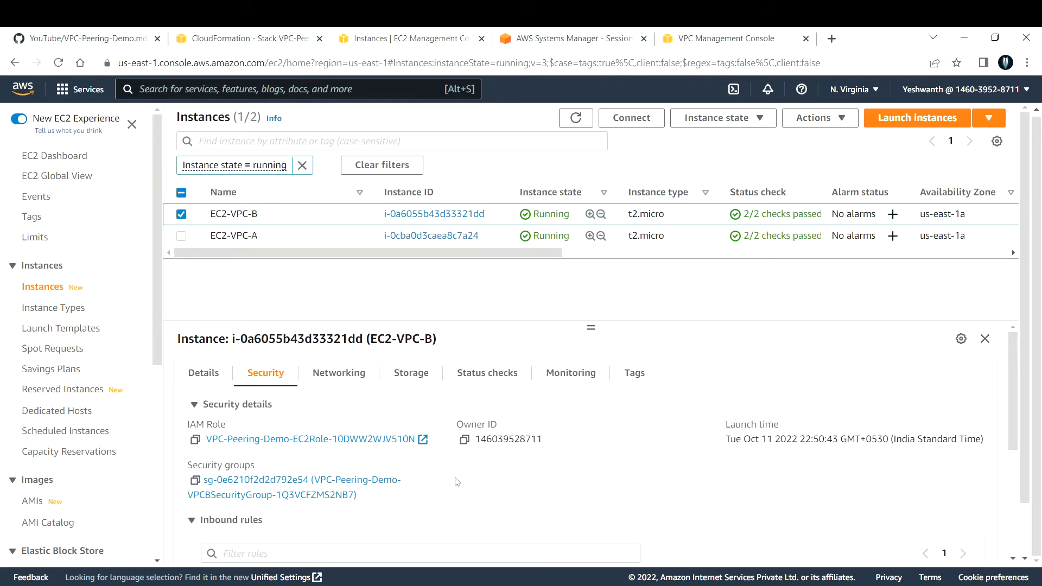
{"action": "scroll", "coordinate": [457, 481], "scroll_direction": "down", "scroll_amount": 3}
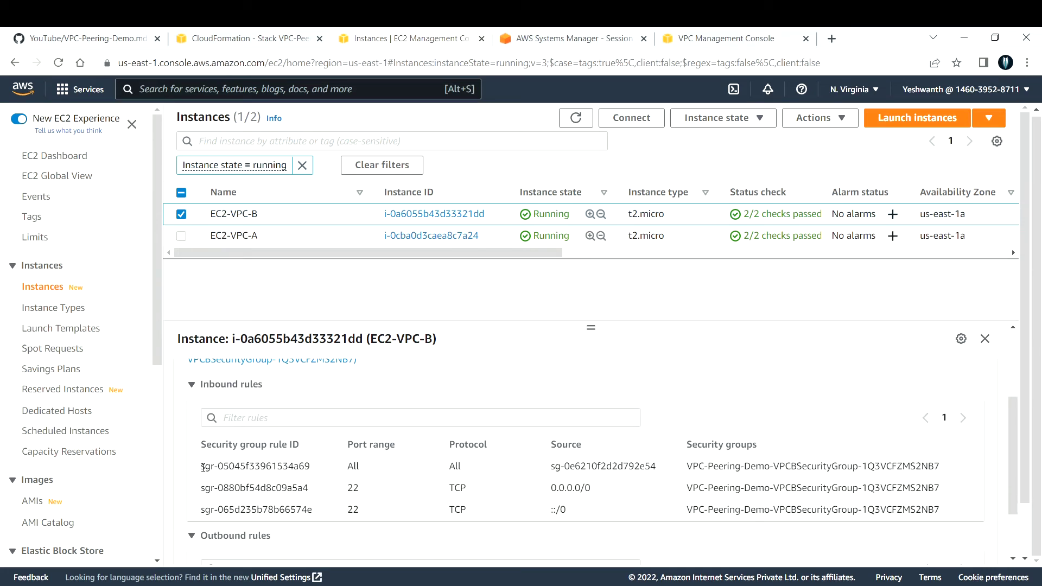
{"action": "left_click_drag", "start_coordinate": [201, 467], "coordinate": [579, 512]}
{"action": "left_click", "coordinate": [580, 512]}
Step: Open the EC2-VPC-B instance's security group in a new browser tab and open its inbound rules for editing
{"action": "scroll", "coordinate": [463, 513], "scroll_direction": "up", "scroll_amount": 3}
{"action": "right_click", "coordinate": [322, 483]}
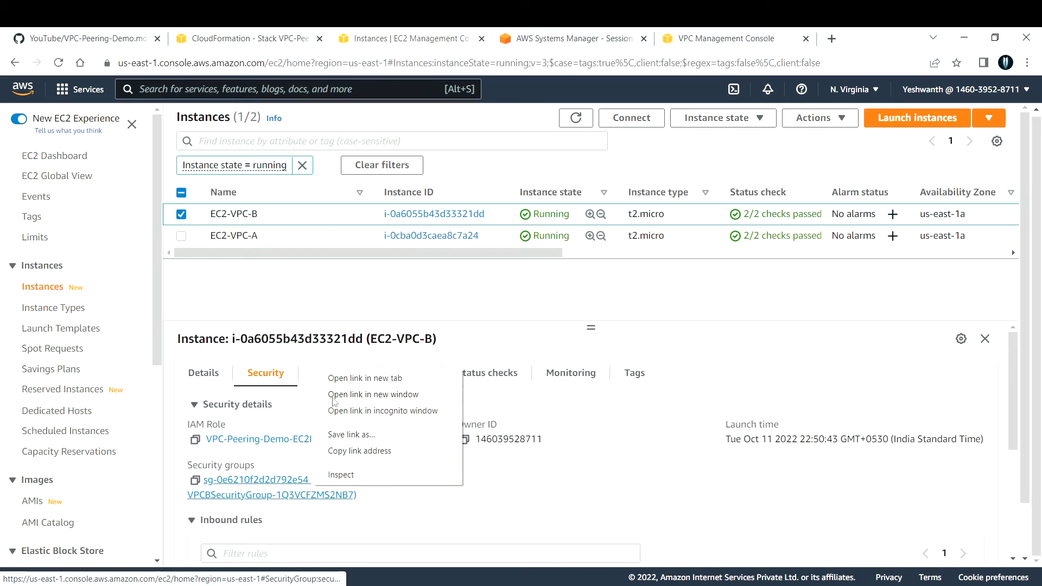
{"action": "left_click", "coordinate": [335, 379]}
{"action": "left_click", "coordinate": [456, 35]}
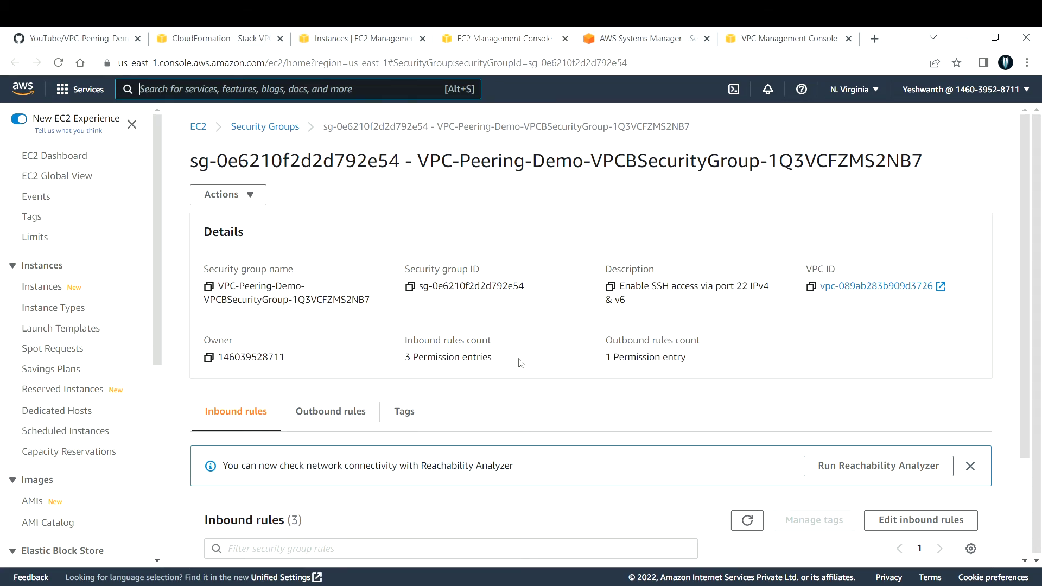
{"action": "scroll", "coordinate": [519, 362], "scroll_direction": "down", "scroll_amount": 3}
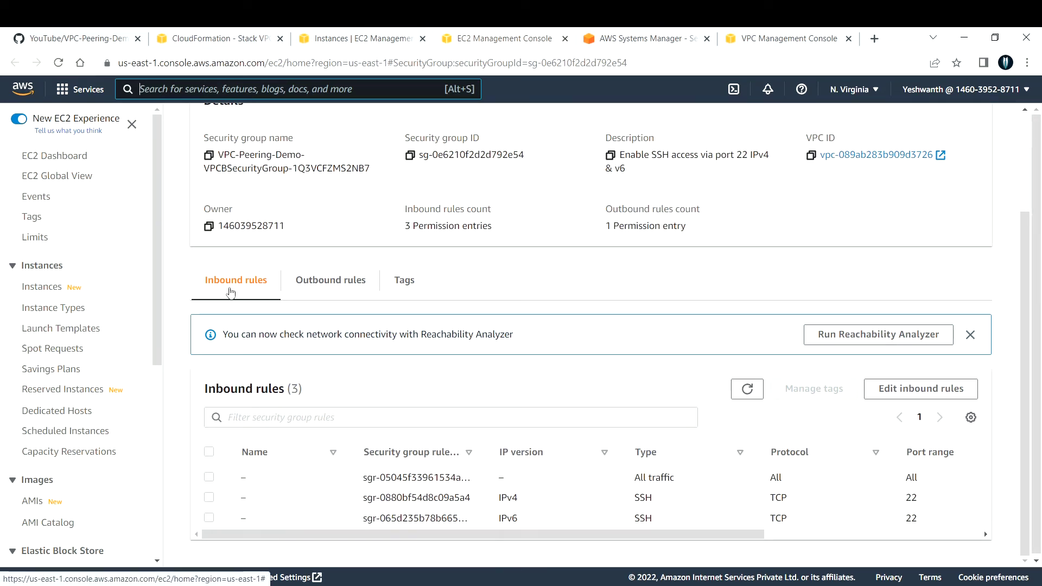
{"action": "left_click", "coordinate": [901, 389]}
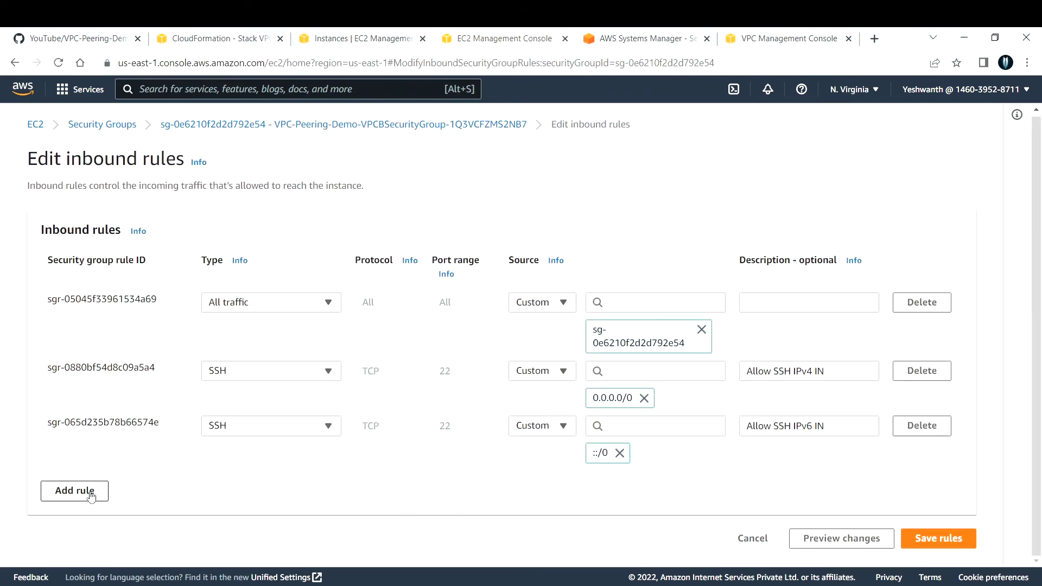
Step: Add an inbound rule of type All ICMP - IPv4 to vpc-b's security group
{"action": "left_click", "coordinate": [102, 492]}
{"action": "left_click", "coordinate": [225, 462]}
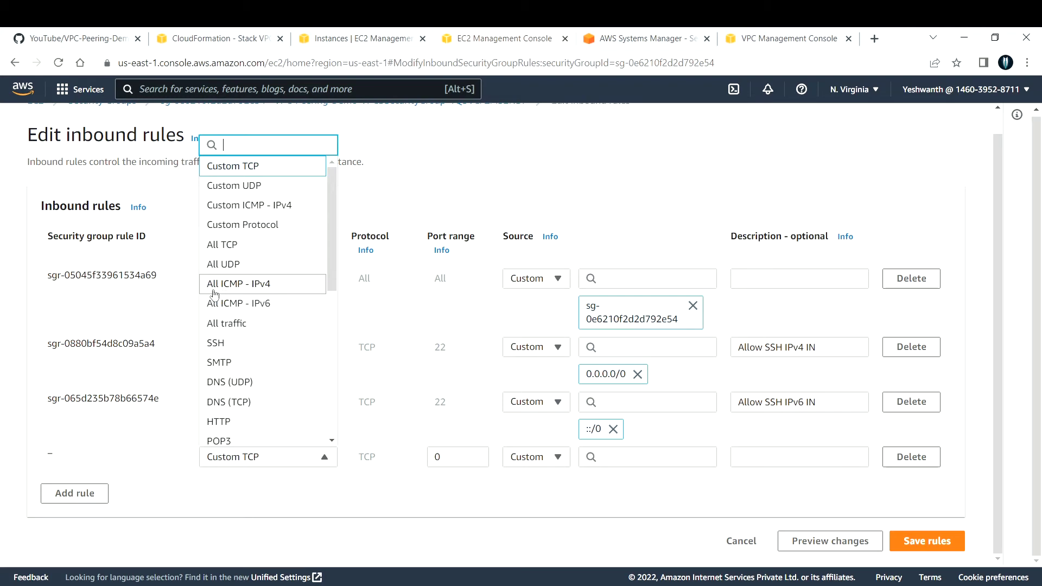
{"action": "left_click", "coordinate": [270, 290]}
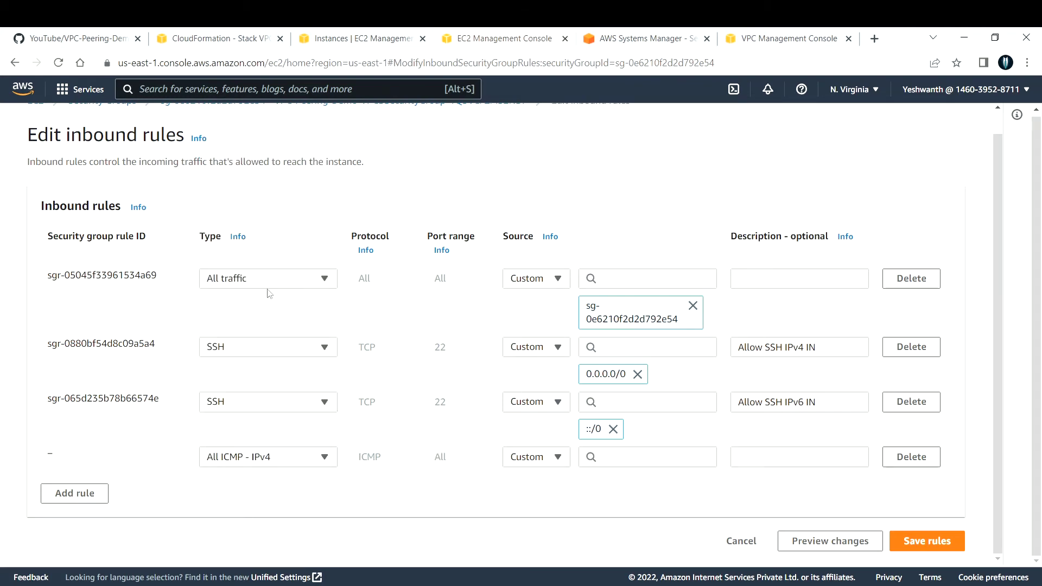
{"action": "left_click", "coordinate": [611, 458]}
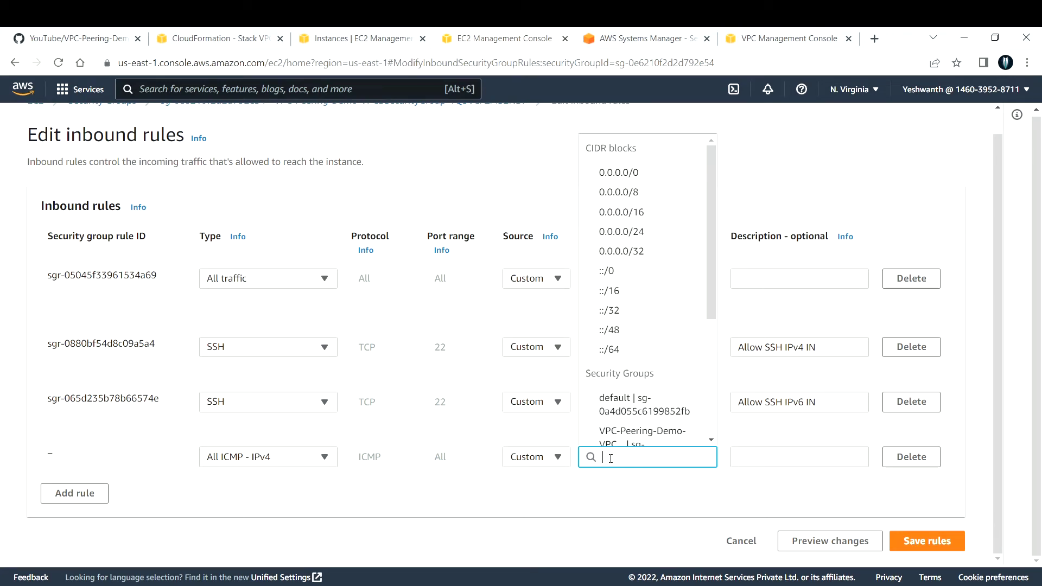
Step: Select only the EC2-VPC-A instance and copy the ID of its security group from the security details
{"action": "left_click", "coordinate": [344, 30]}
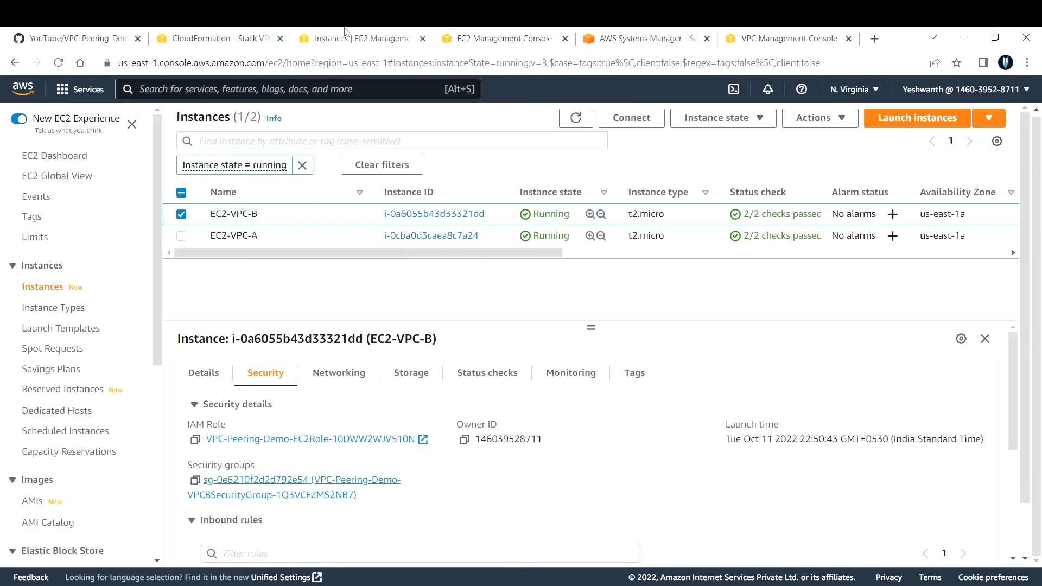
{"action": "left_click", "coordinate": [182, 214]}
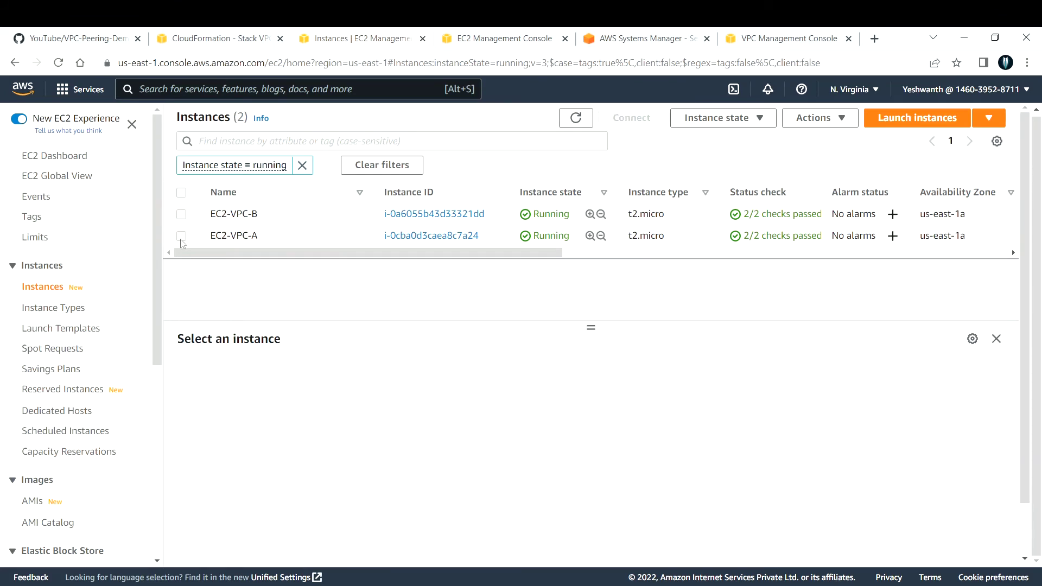
{"action": "left_click", "coordinate": [182, 236]}
{"action": "left_click", "coordinate": [266, 373]}
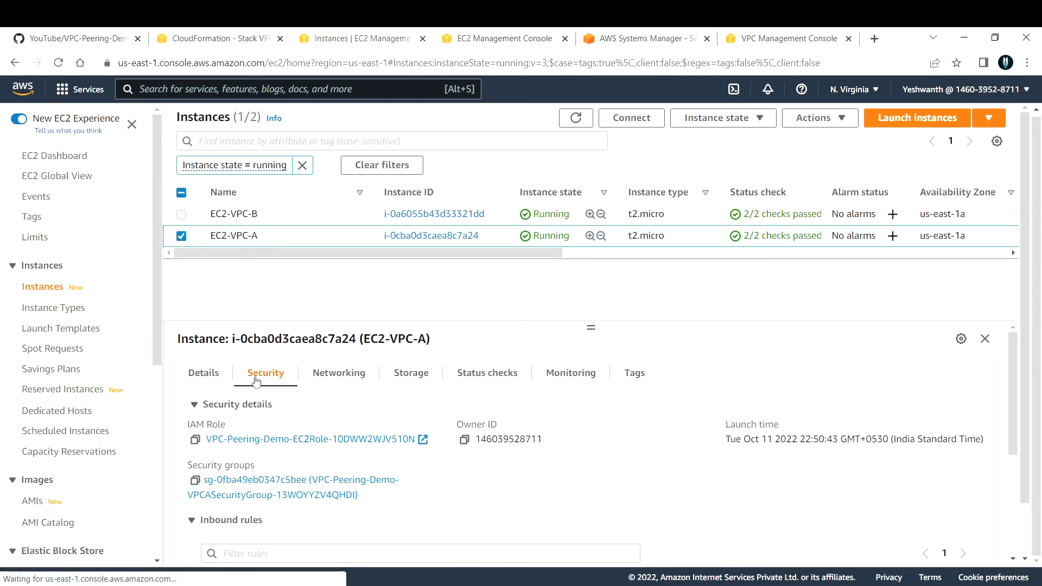
{"action": "left_click", "coordinate": [196, 481]}
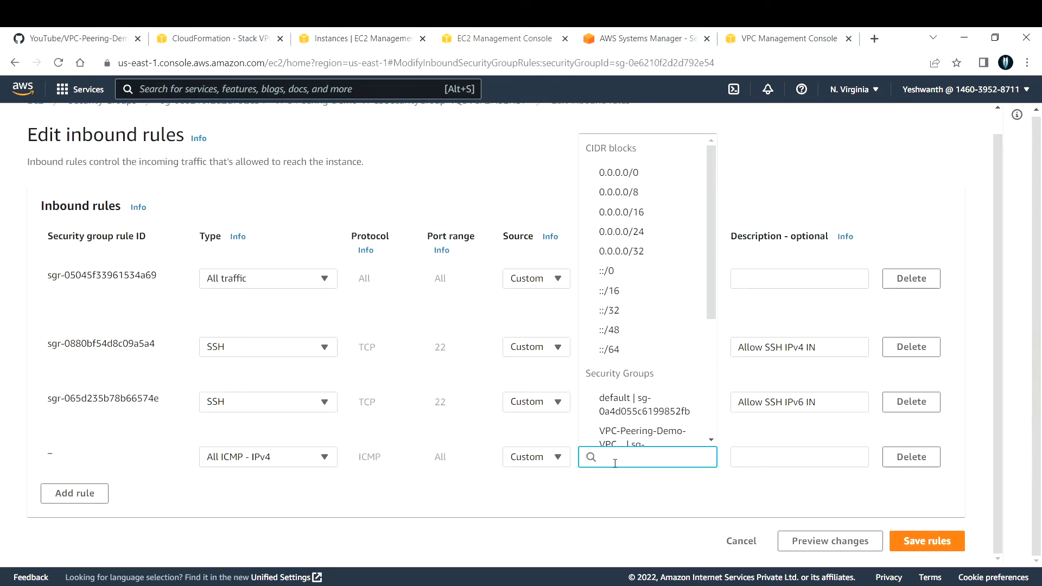
Step: Set the new ICMP rule's source to the copied security group sg-0fba49eb0347c5bee and save the inbound rules
{"action": "key", "text": "ctrl+v"}
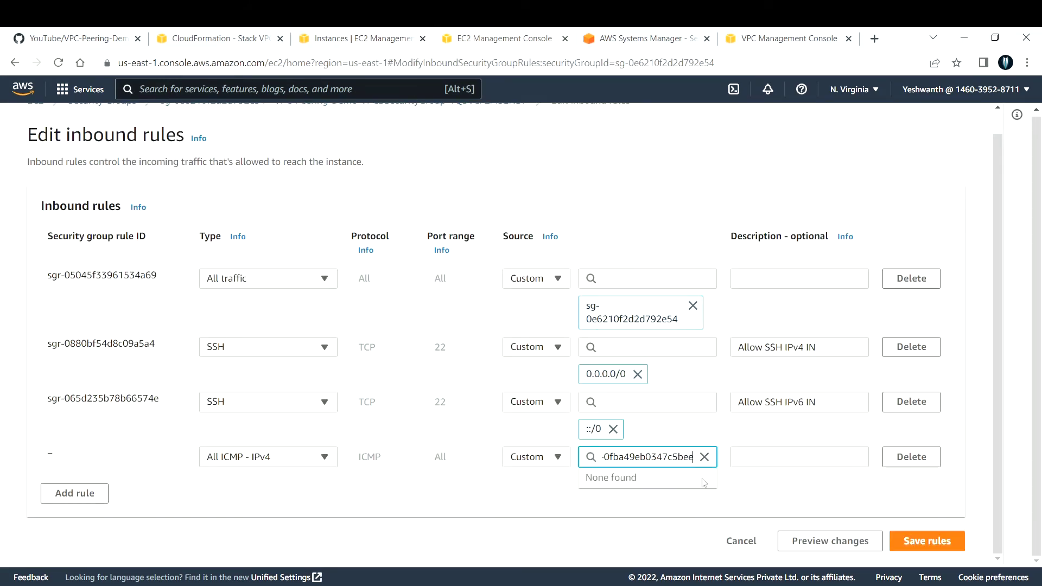
{"action": "key", "text": "Return"}
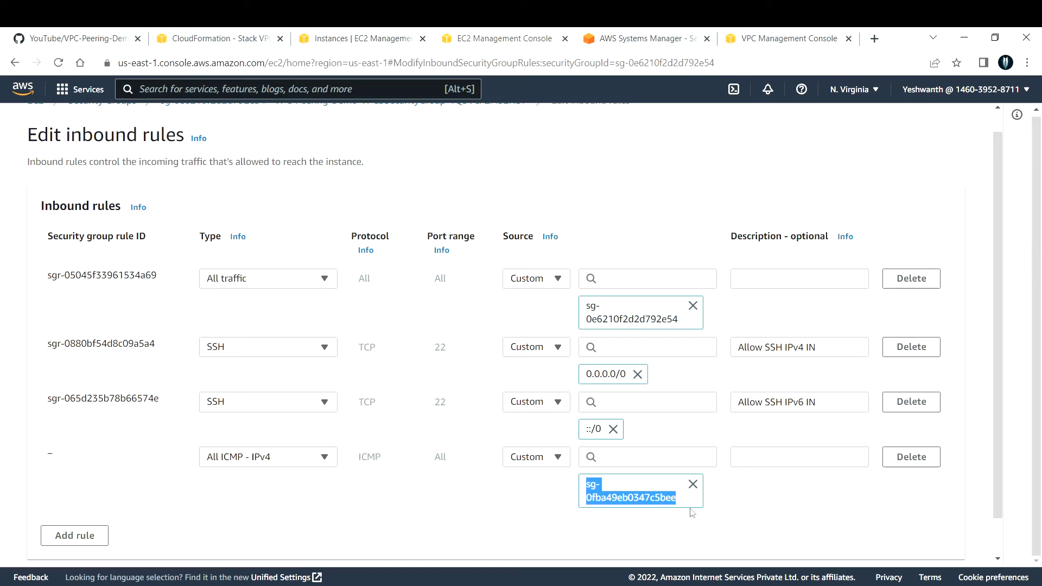
{"action": "left_click", "coordinate": [760, 458]}
{"action": "scroll", "coordinate": [603, 487], "scroll_direction": "down", "scroll_amount": 2}
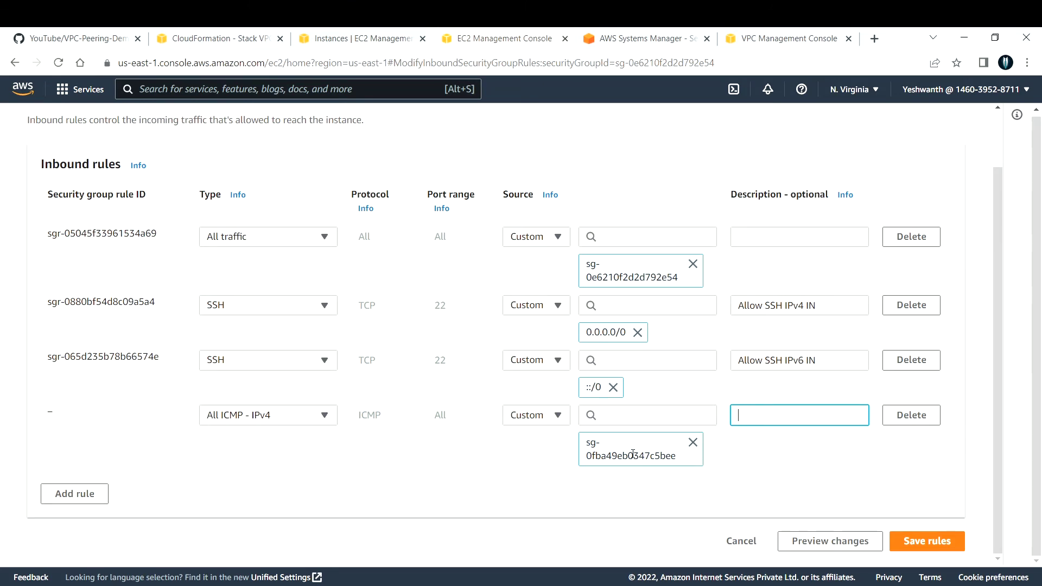
{"action": "left_click_drag", "start_coordinate": [680, 458], "coordinate": [590, 444]}
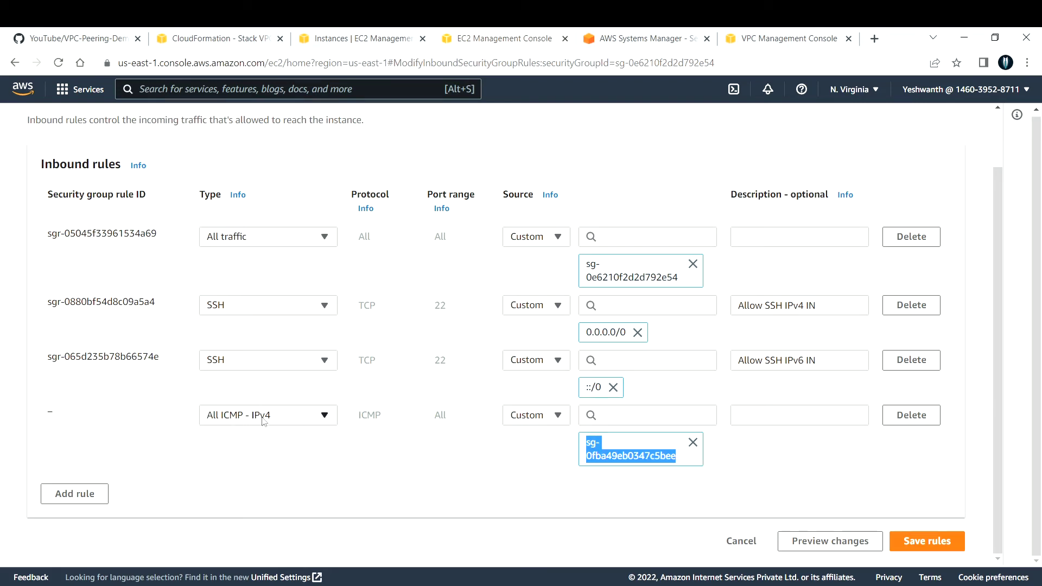
{"action": "left_click", "coordinate": [894, 537]}
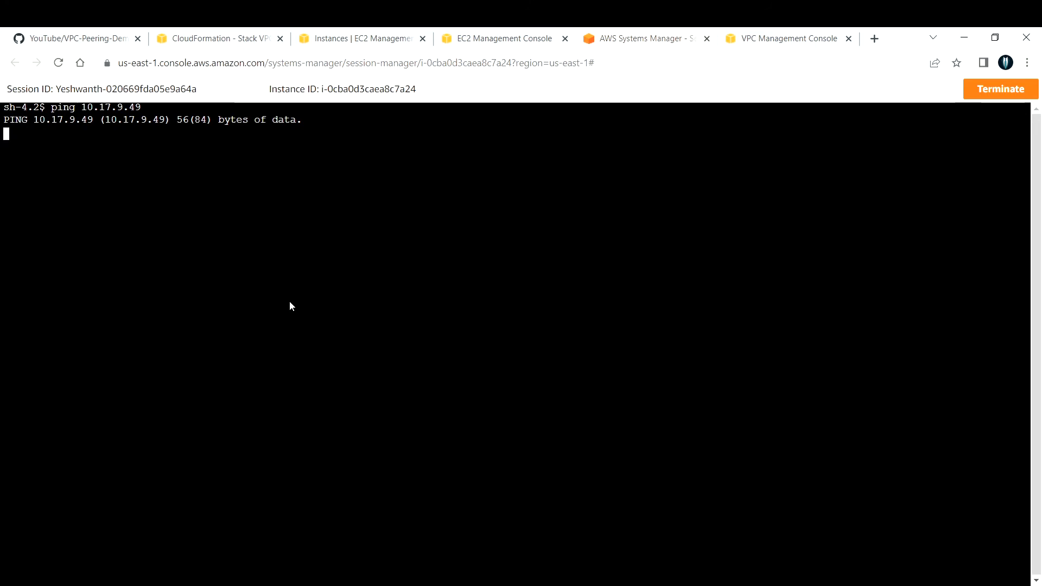
Step: Open the VPC route tables list and widen the VPC column so the full VPC names can be read
{"action": "left_click", "coordinate": [455, 35]}
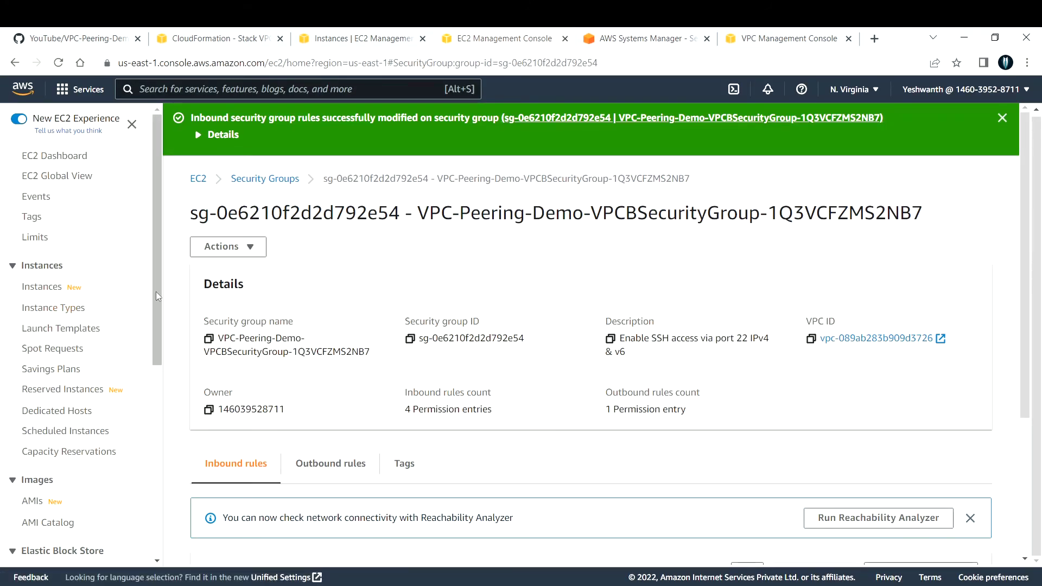
{"action": "left_click", "coordinate": [773, 40]}
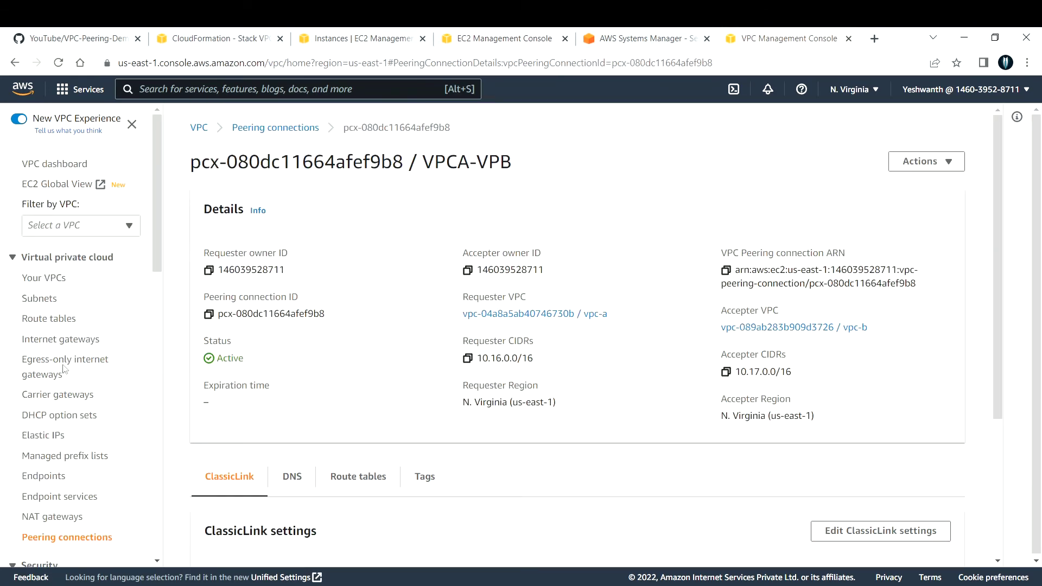
{"action": "scroll", "coordinate": [57, 326], "scroll_direction": "down", "scroll_amount": 4}
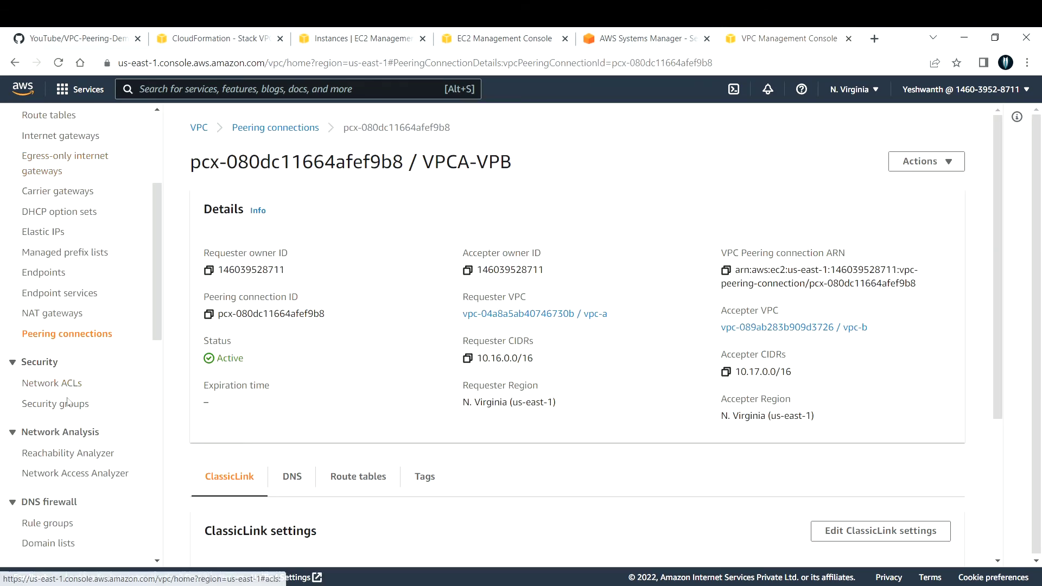
{"action": "scroll", "coordinate": [69, 421], "scroll_direction": "up", "scroll_amount": 3}
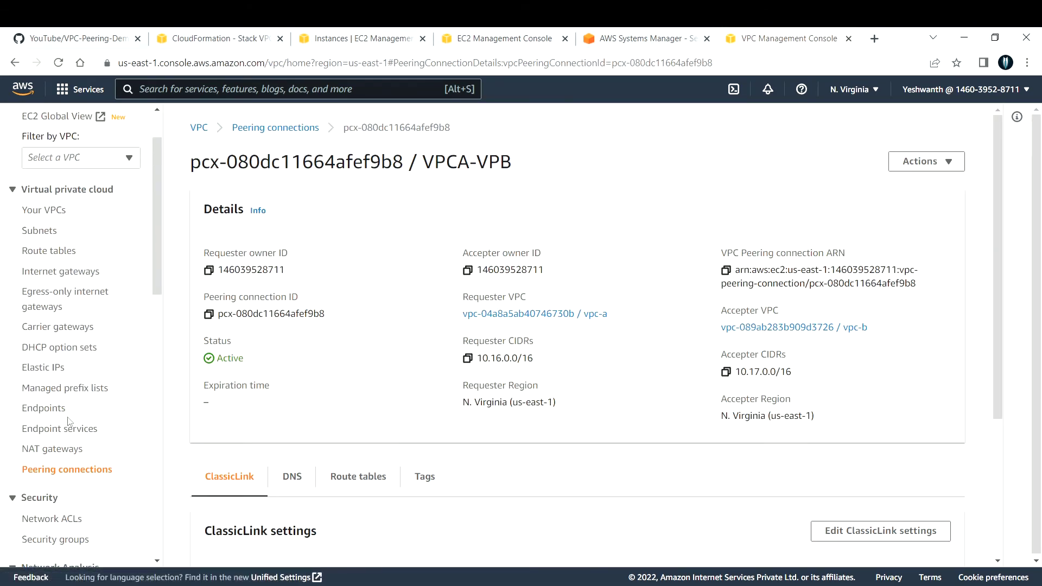
{"action": "left_click", "coordinate": [59, 253]}
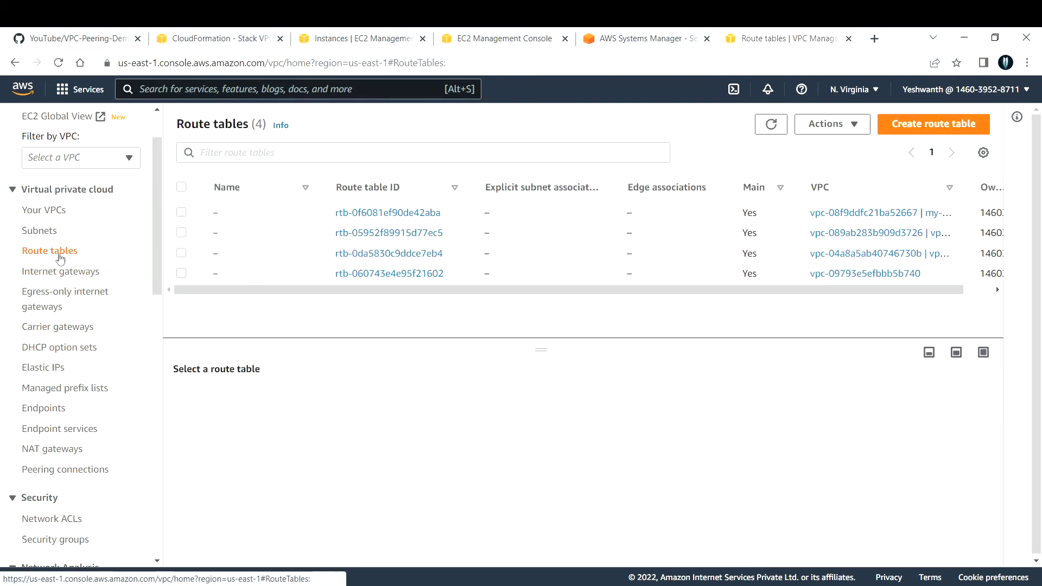
{"action": "left_click_drag", "start_coordinate": [574, 291], "coordinate": [675, 291]}
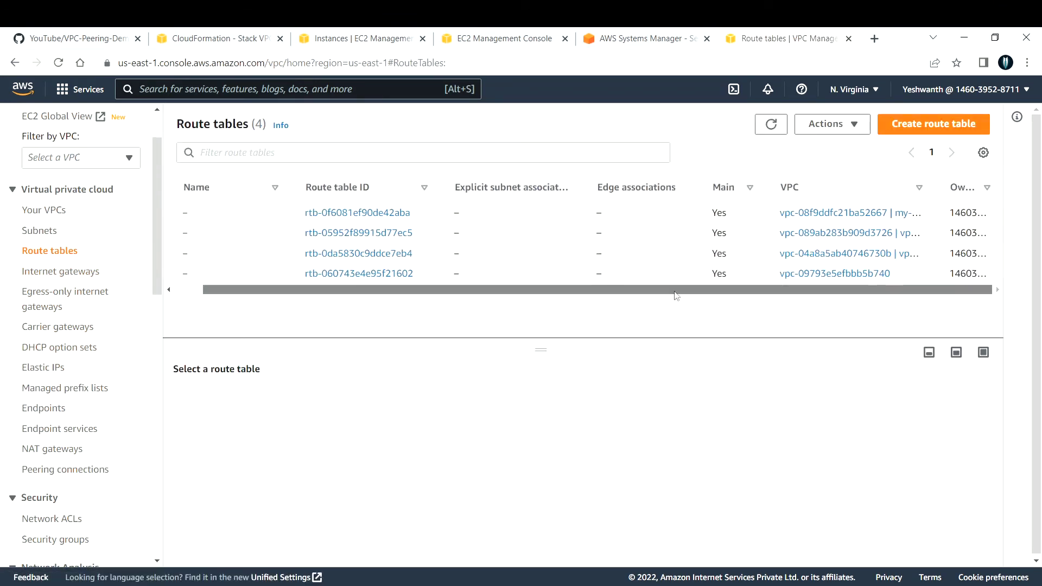
{"action": "left_click_drag", "start_coordinate": [941, 187], "coordinate": [1008, 187]}
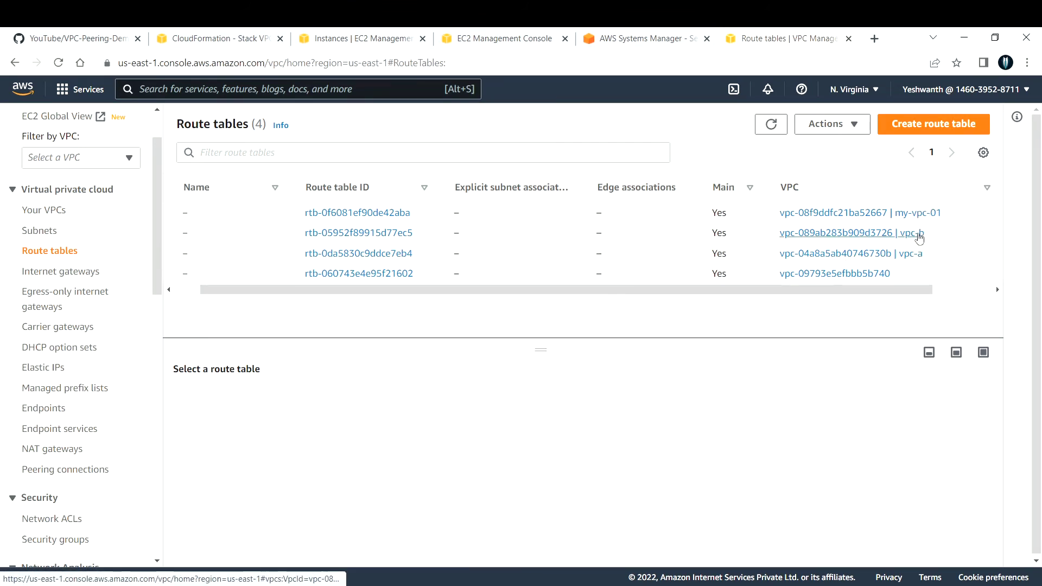
{"action": "scroll", "coordinate": [850, 264], "scroll_direction": "left", "scroll_amount": 1}
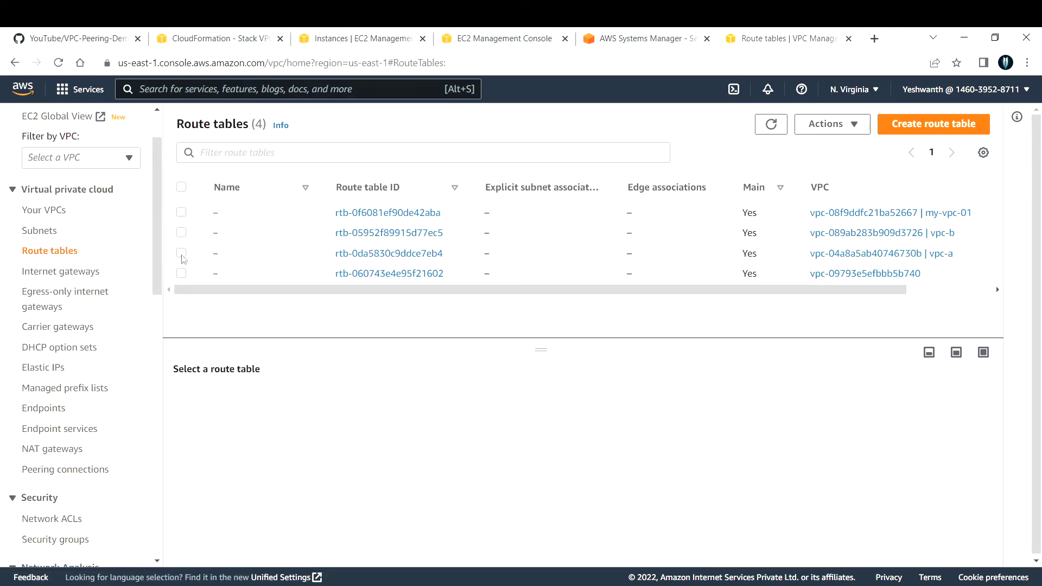
Step: Select vpc-a's route table and show its routes in an enlarged details pane
{"action": "left_click", "coordinate": [183, 254]}
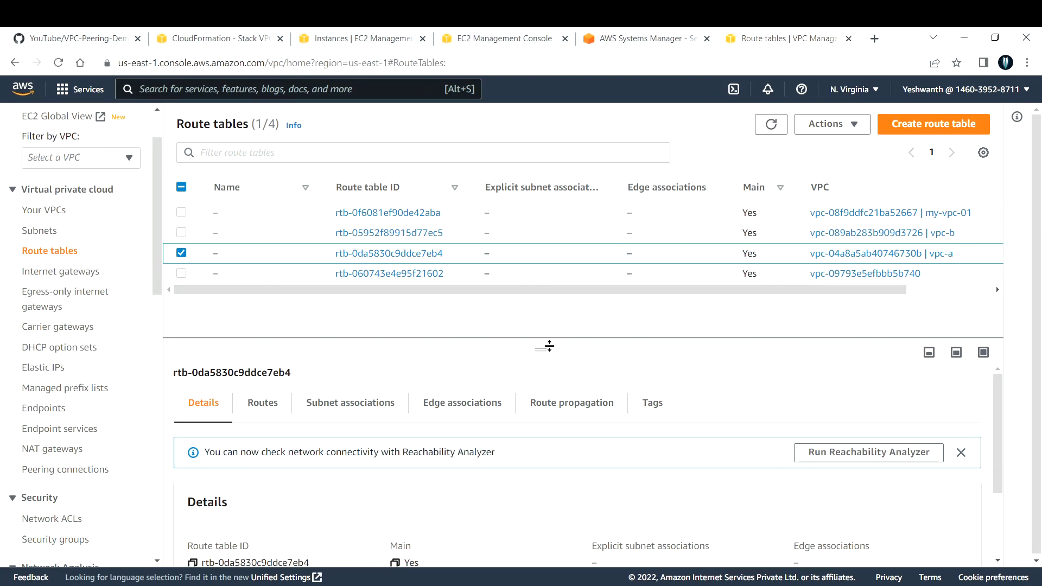
{"action": "left_click_drag", "start_coordinate": [546, 348], "coordinate": [562, 255]}
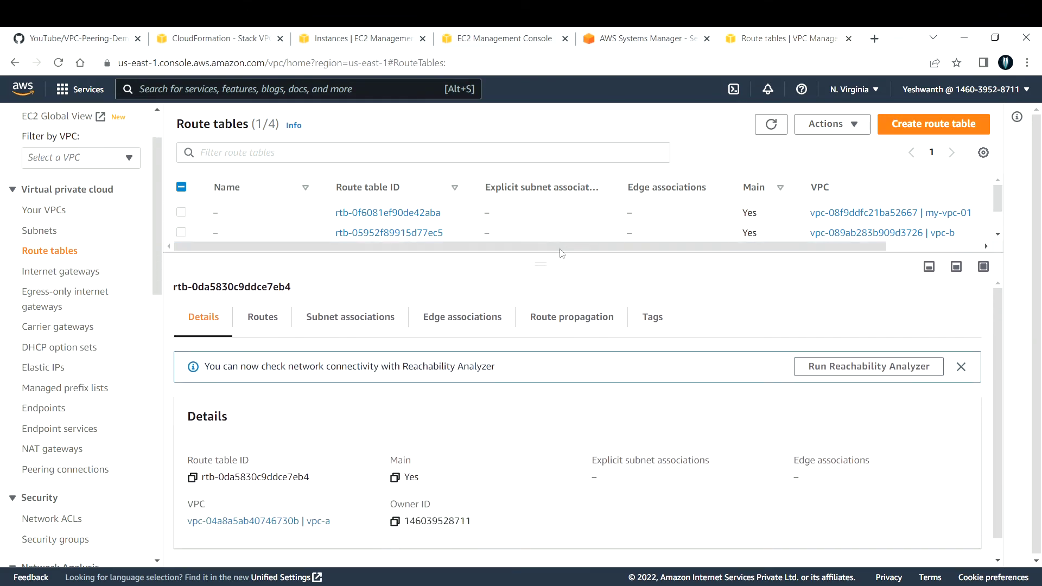
{"action": "left_click", "coordinate": [261, 324]}
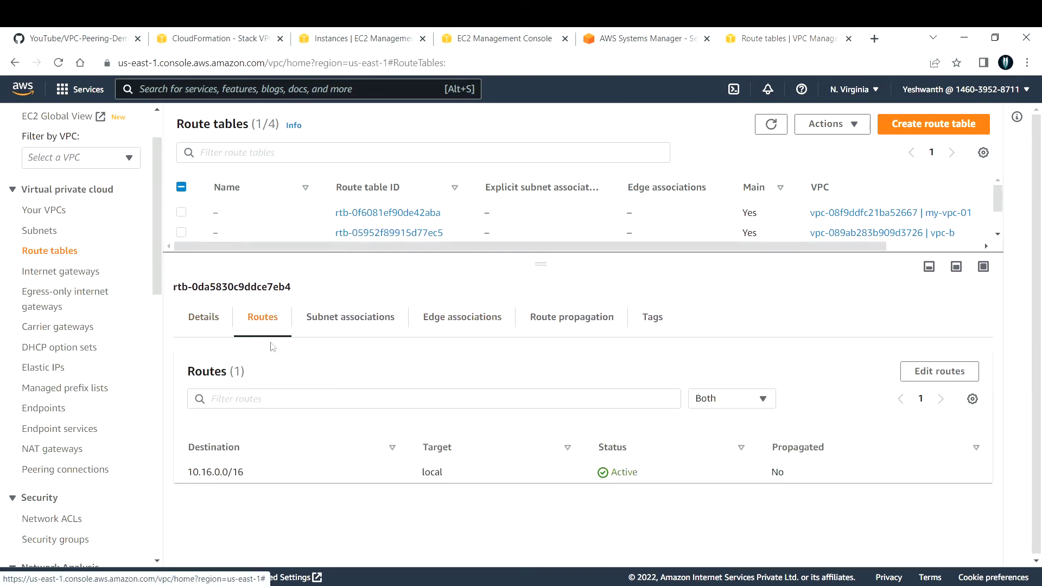
{"action": "left_click_drag", "start_coordinate": [188, 473], "coordinate": [249, 475]}
{"action": "left_click", "coordinate": [246, 477]}
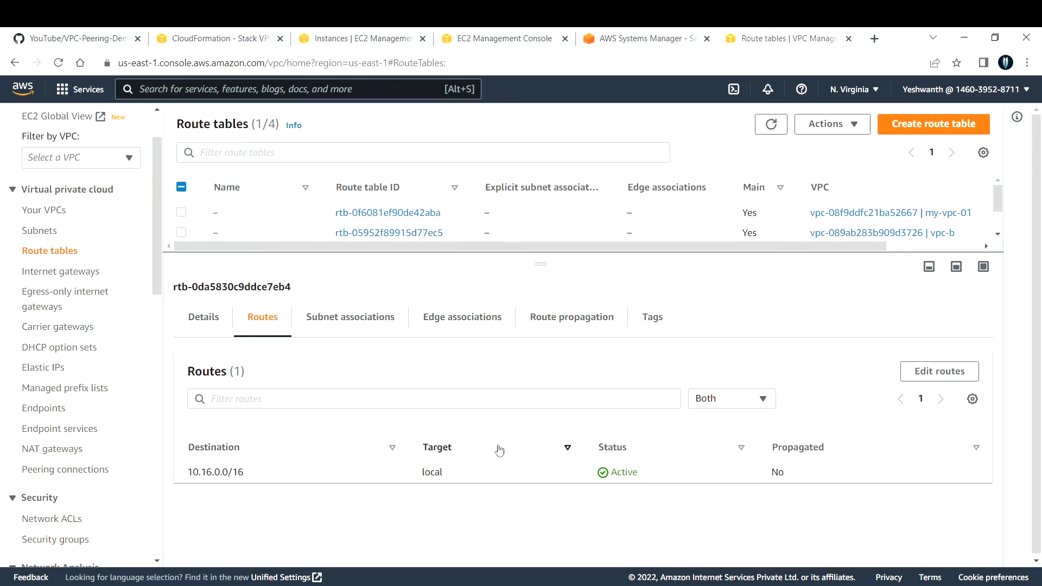
Step: Start editing the routes of vpc-a's route table and add a route with destination 10.17.0.0/16
{"action": "left_click", "coordinate": [966, 371]}
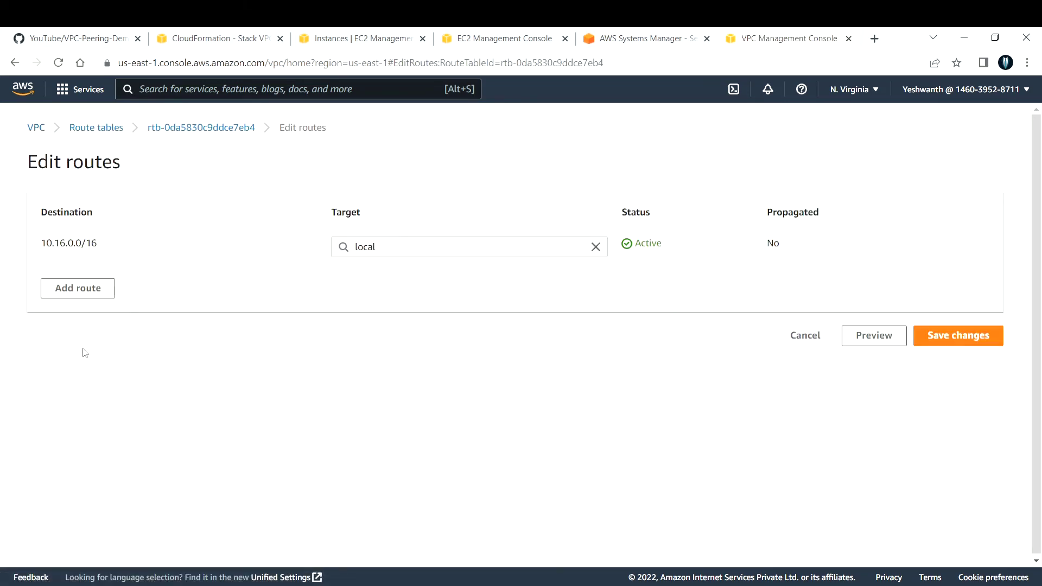
{"action": "left_click", "coordinate": [76, 288]}
{"action": "left_click", "coordinate": [76, 287]}
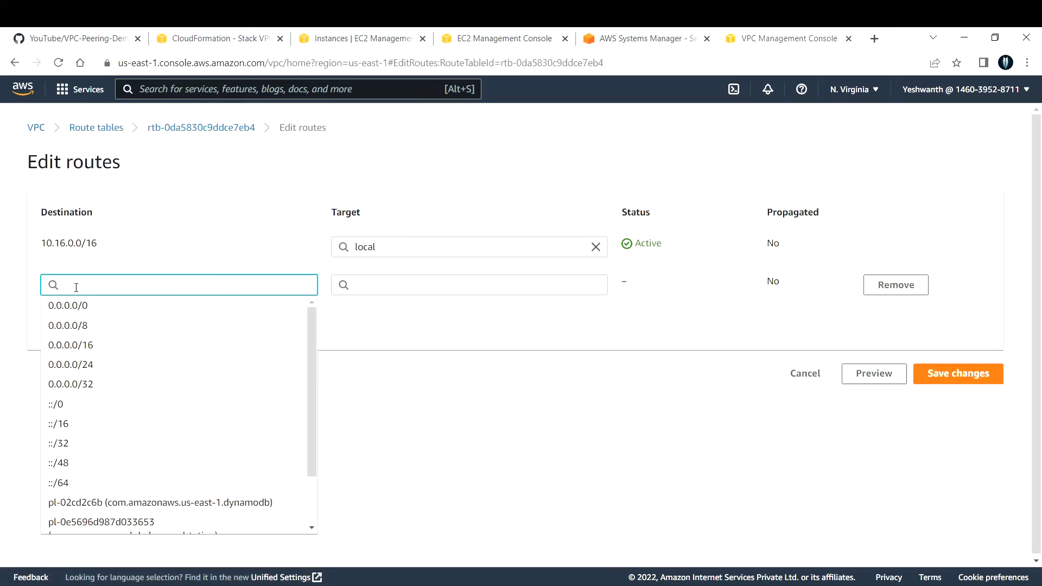
{"action": "type", "text": "10"}
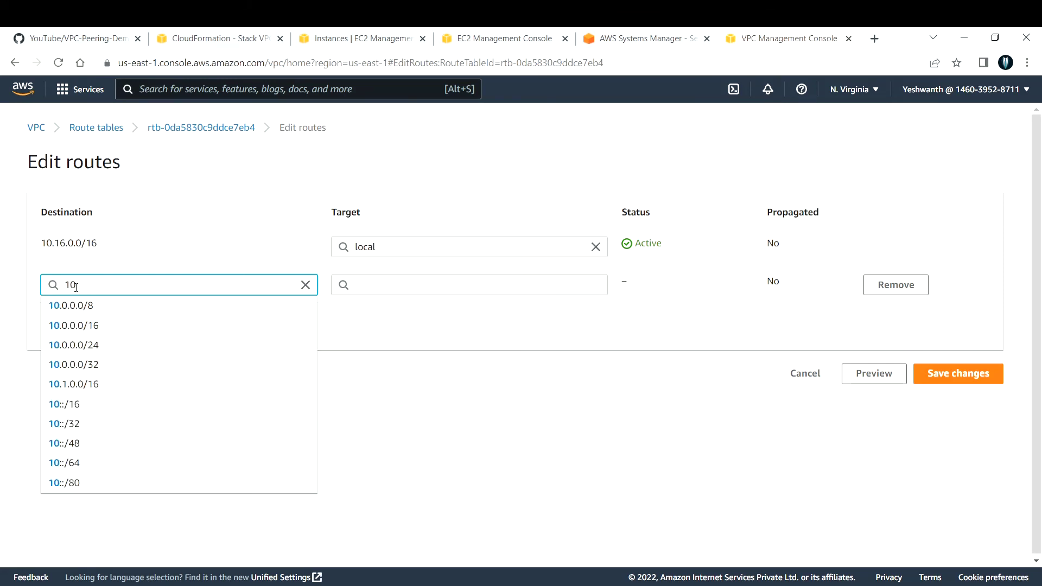
{"action": "type", "text": ".17."}
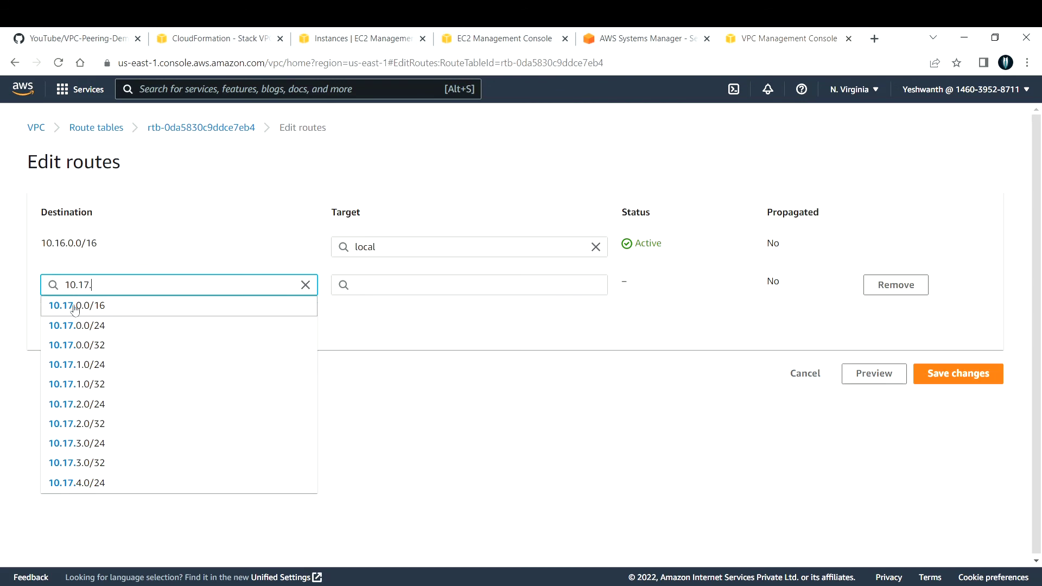
{"action": "left_click", "coordinate": [76, 307]}
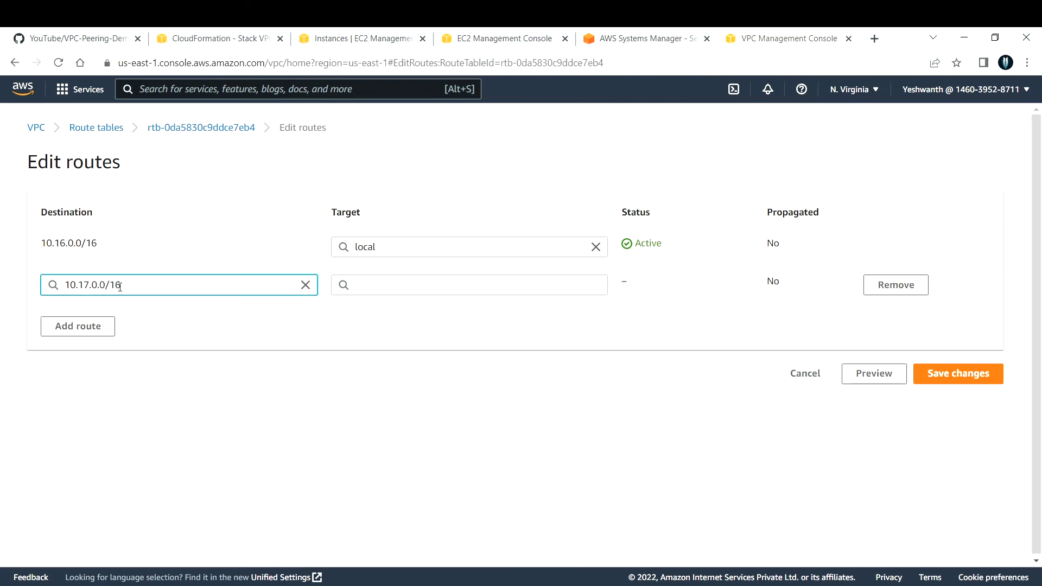
{"action": "left_click_drag", "start_coordinate": [120, 286], "coordinate": [67, 300]}
{"action": "left_click", "coordinate": [278, 359]}
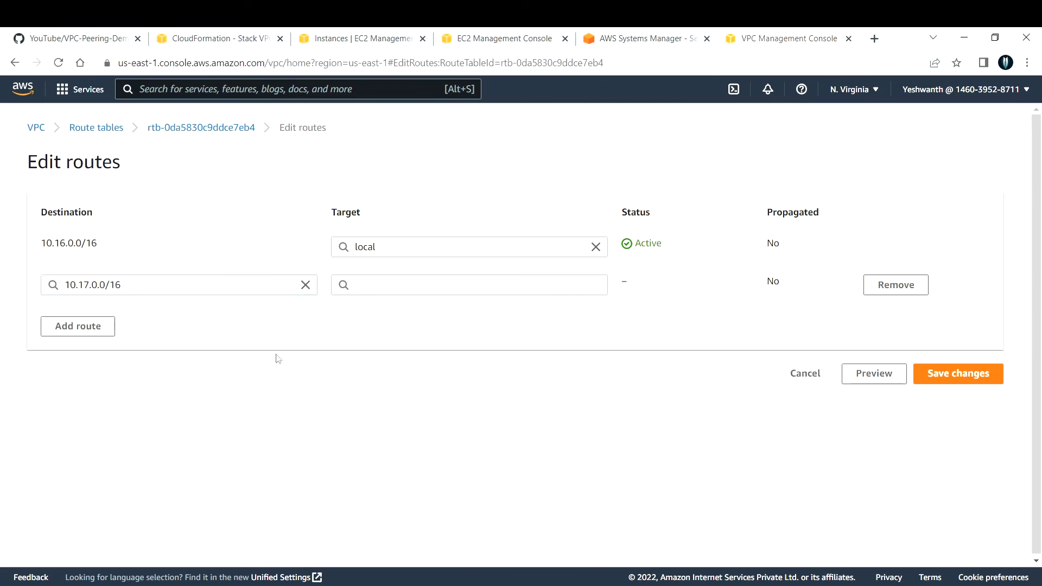
Step: Set the new route's target to peering connection pcx-080dc11664afef9b8 (VPCA-VPB), save the changes and return to the route tables list
{"action": "left_click", "coordinate": [368, 287]}
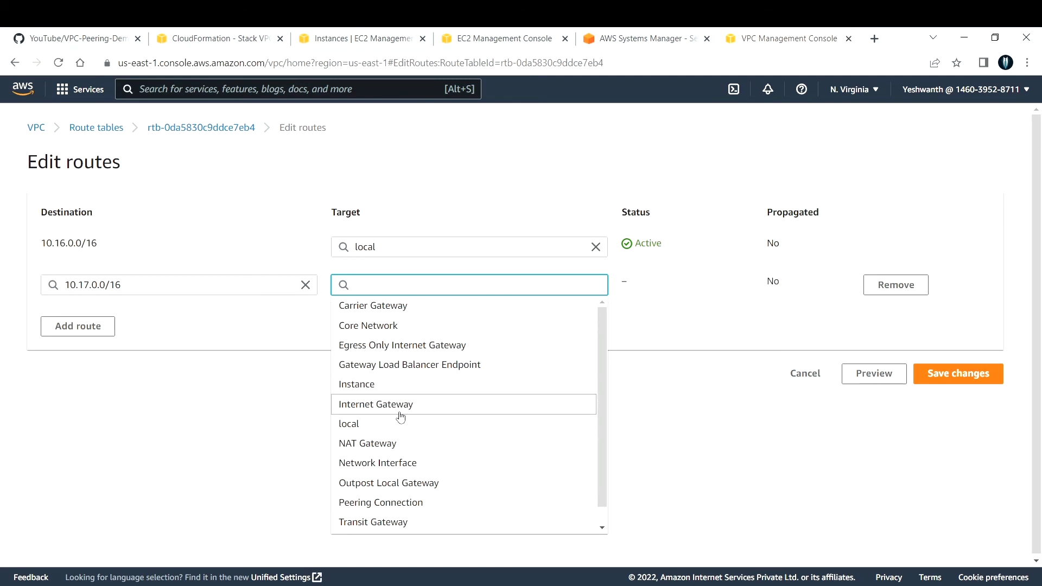
{"action": "type", "text": "pcx-"}
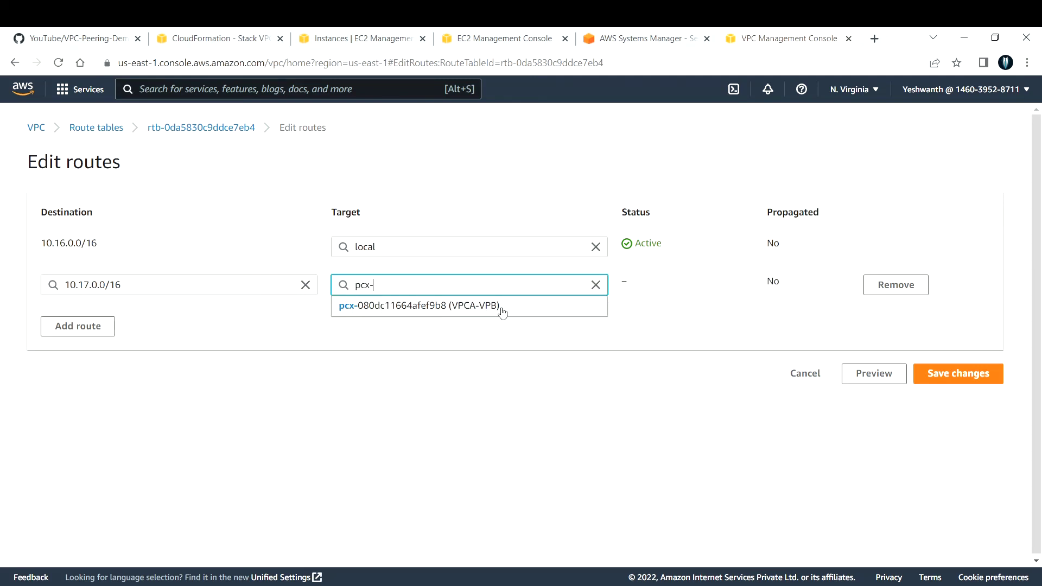
{"action": "left_click", "coordinate": [455, 305]}
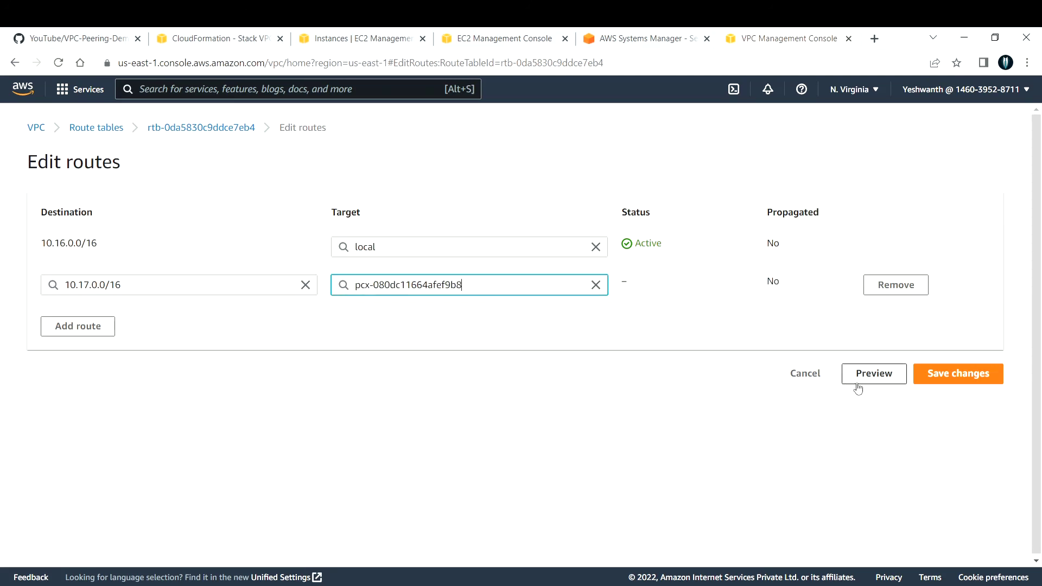
{"action": "left_click", "coordinate": [938, 373]}
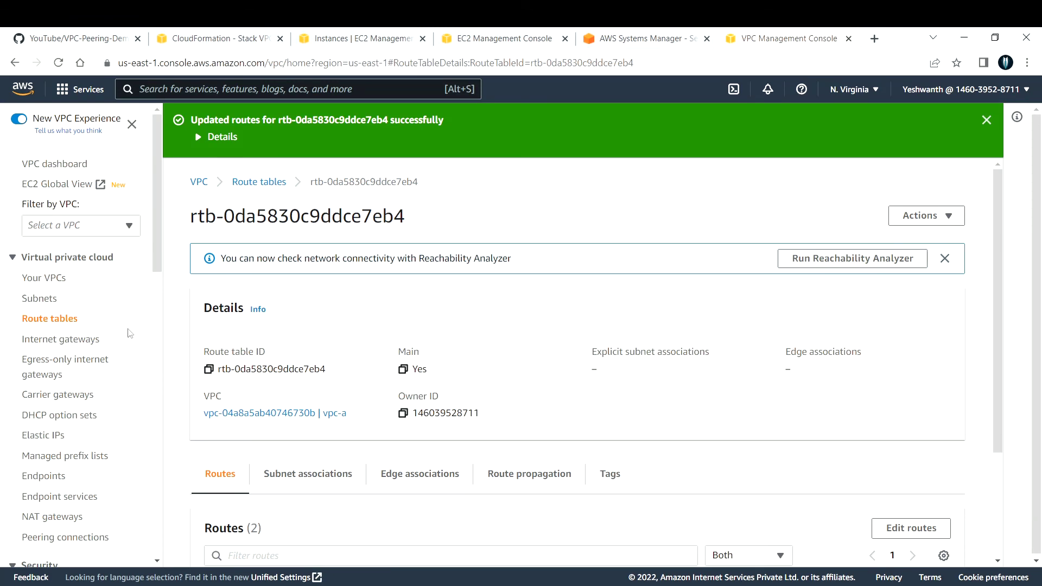
{"action": "left_click", "coordinate": [259, 182]}
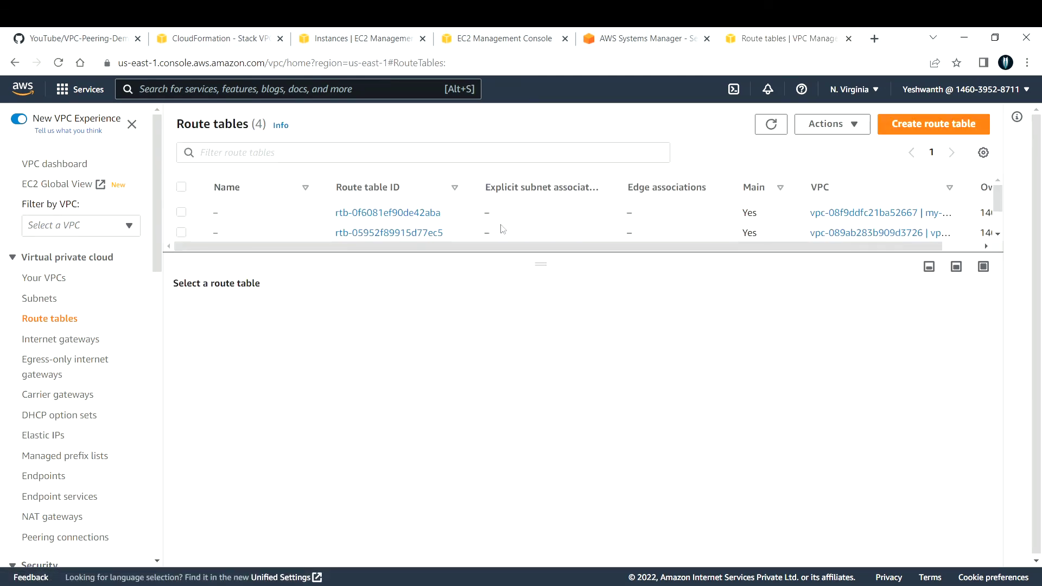
Step: Widen the VPC column to read the full names, select vpc-b's route table and show its routes in an enlarged details pane
{"action": "left_click_drag", "start_coordinate": [548, 264], "coordinate": [553, 314]}
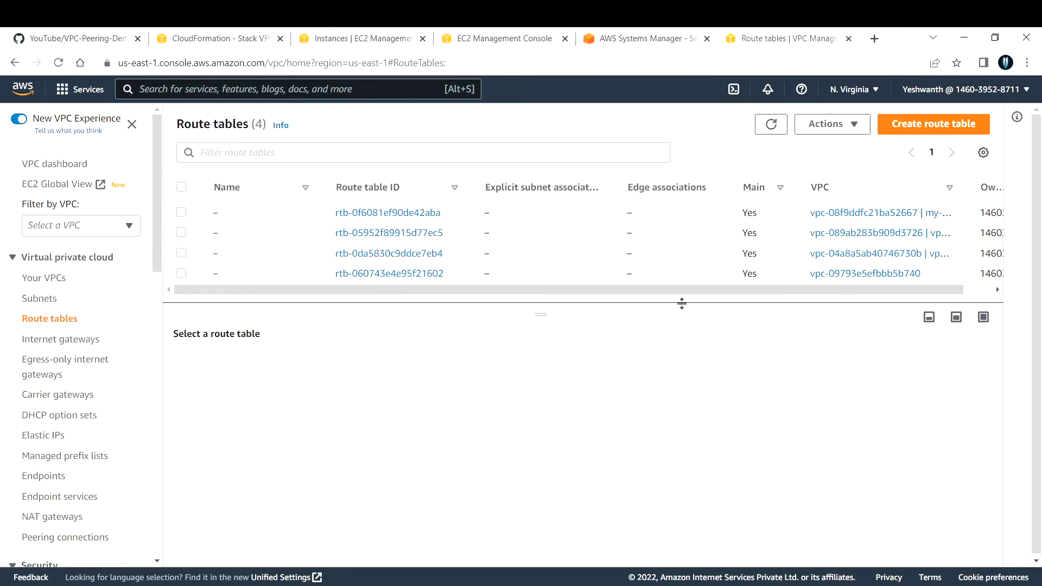
{"action": "left_click_drag", "start_coordinate": [972, 190], "coordinate": [999, 190]}
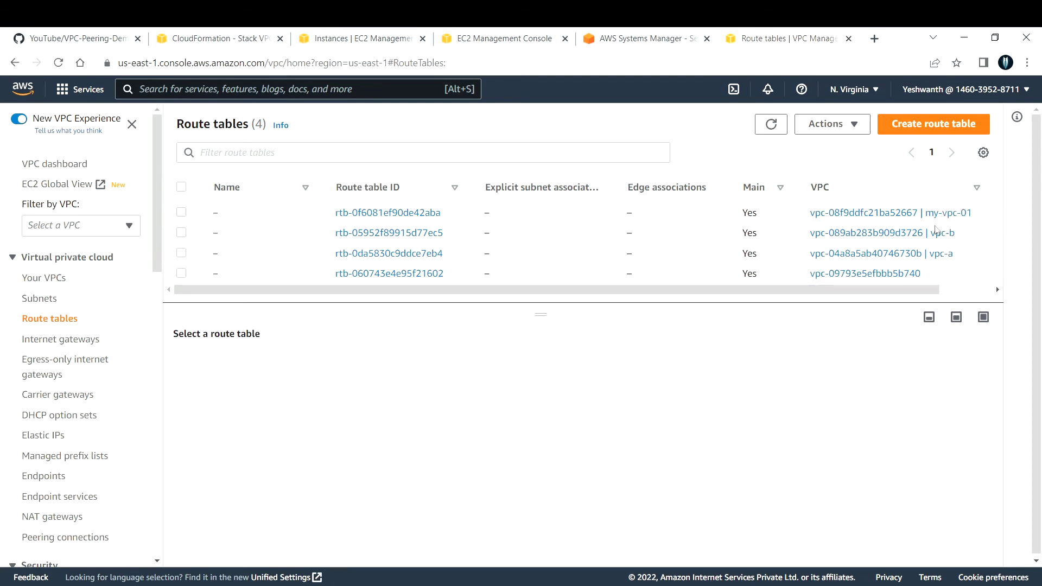
{"action": "left_click", "coordinate": [182, 233]}
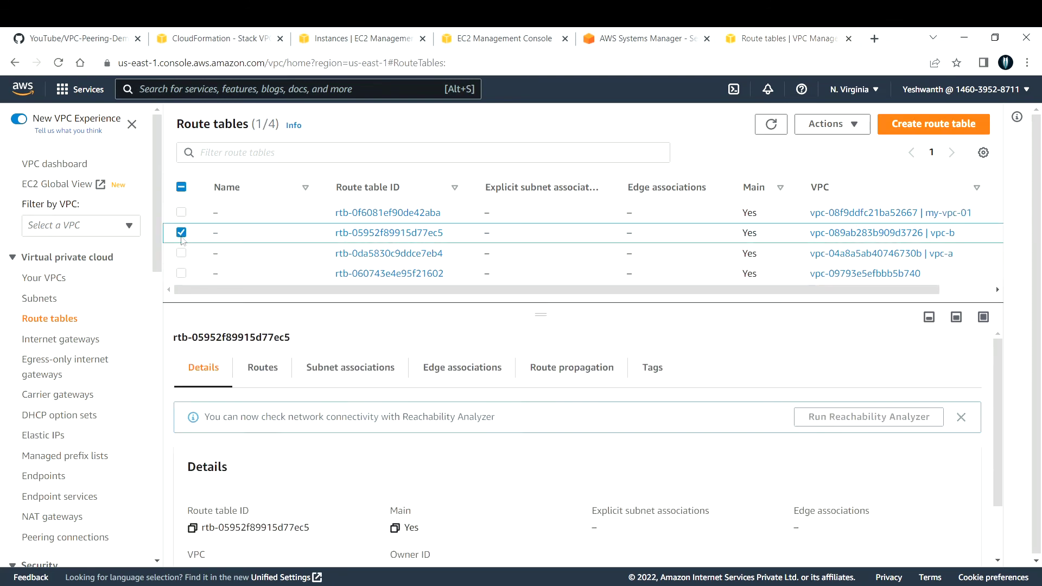
{"action": "left_click", "coordinate": [270, 372]}
{"action": "left_click_drag", "start_coordinate": [550, 319], "coordinate": [554, 269]}
Step: Start editing the routes of vpc-b's route table and add a route with destination 10.16.0.0/16
{"action": "left_click", "coordinate": [940, 375]}
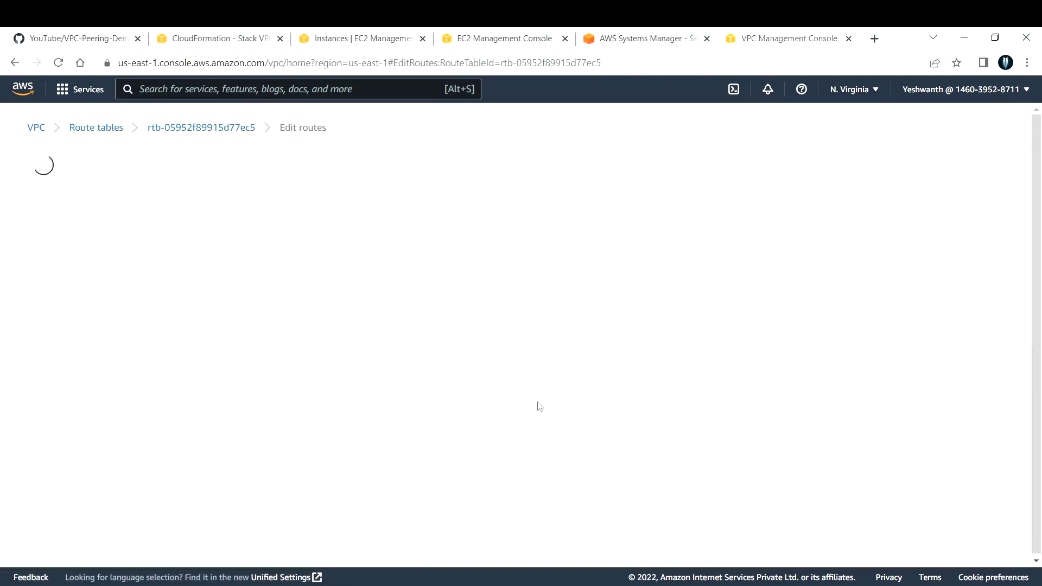
{"action": "left_click", "coordinate": [56, 287]}
{"action": "left_click", "coordinate": [62, 287]}
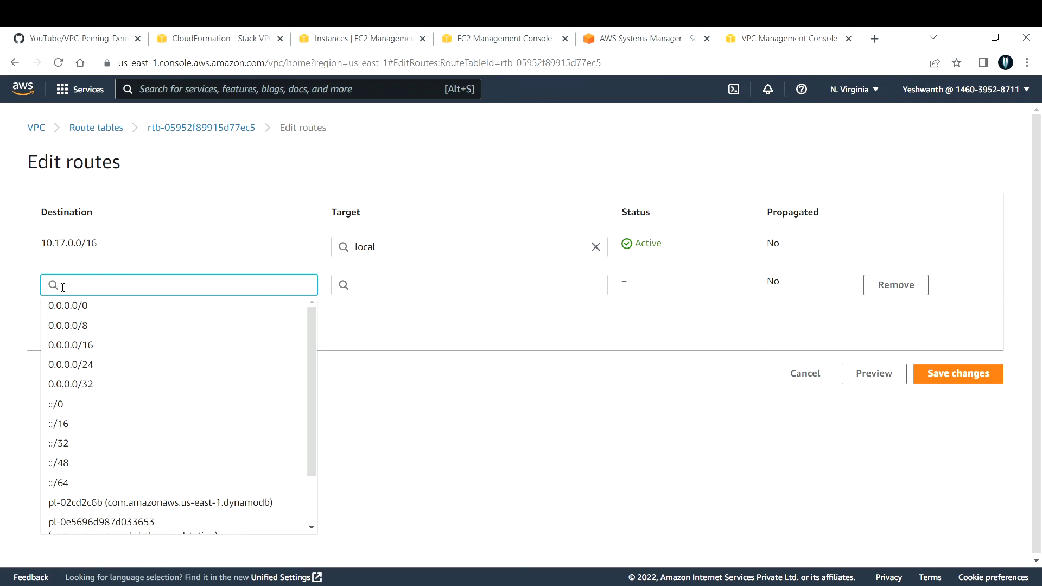
{"action": "type", "text": "10.1"}
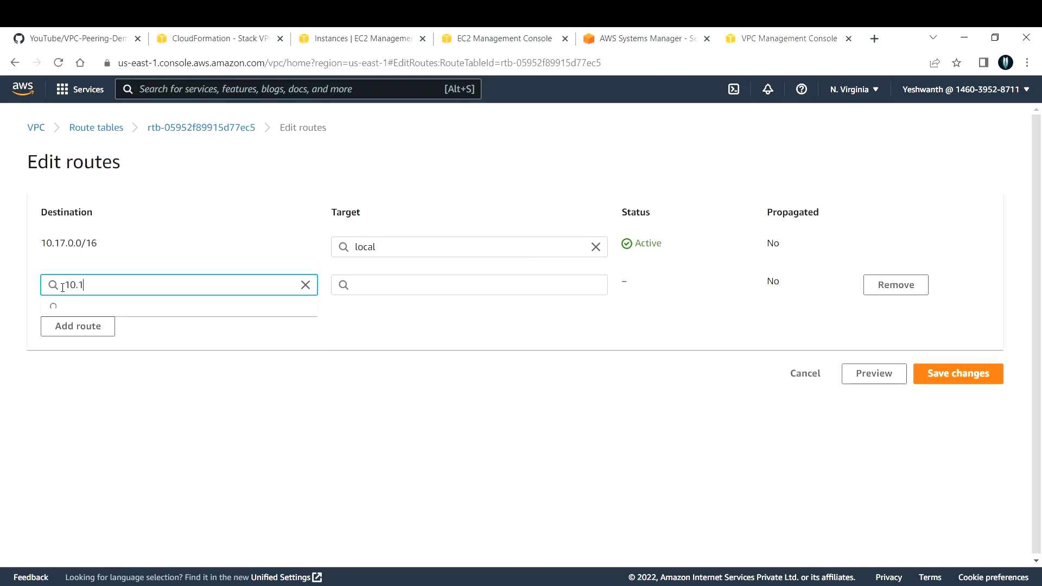
{"action": "type", "text": "6"}
{"action": "key", "text": "Escape"}
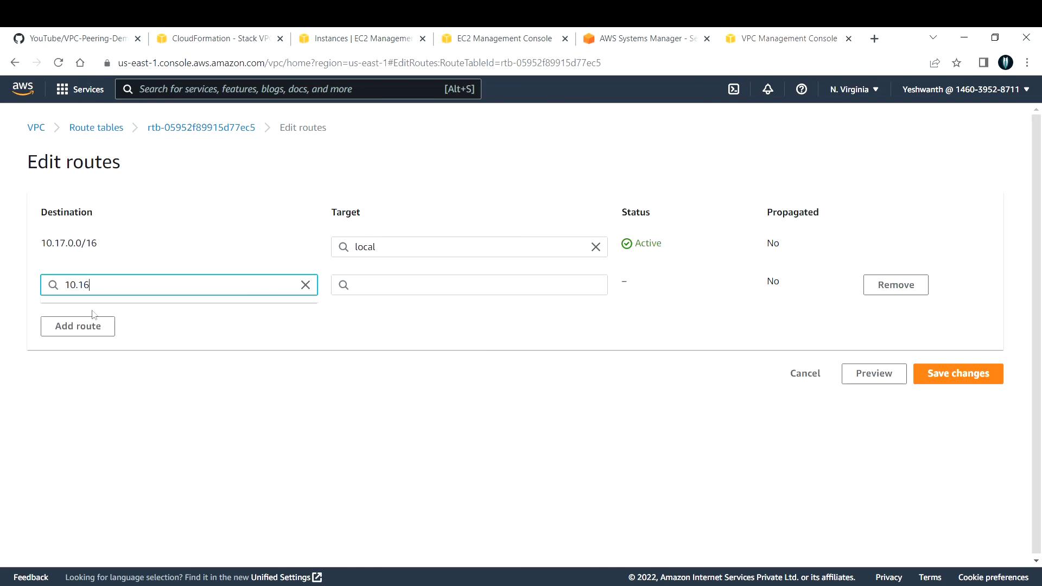
{"action": "type", "text": "."}
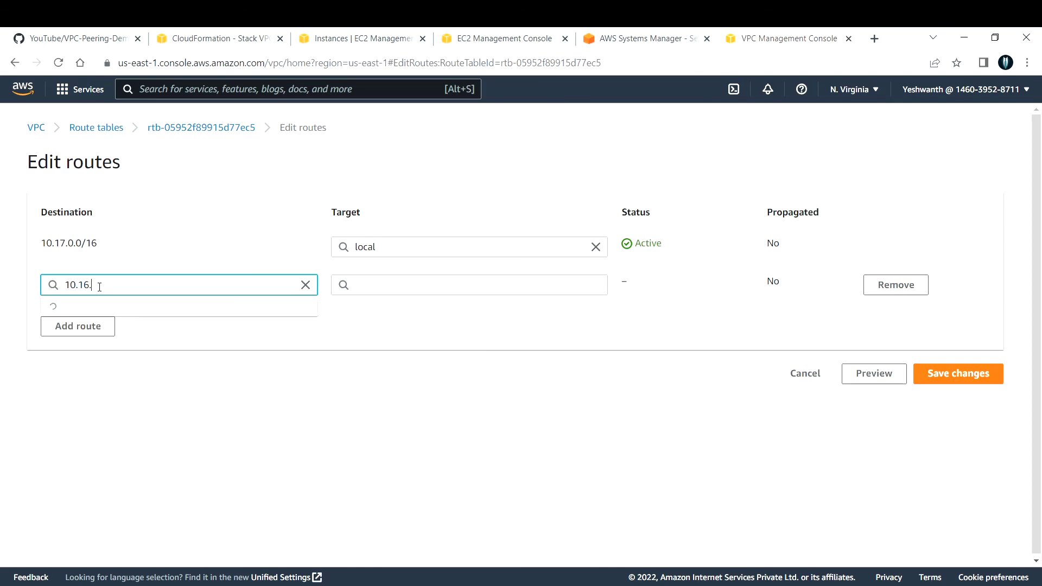
{"action": "left_click", "coordinate": [105, 307]}
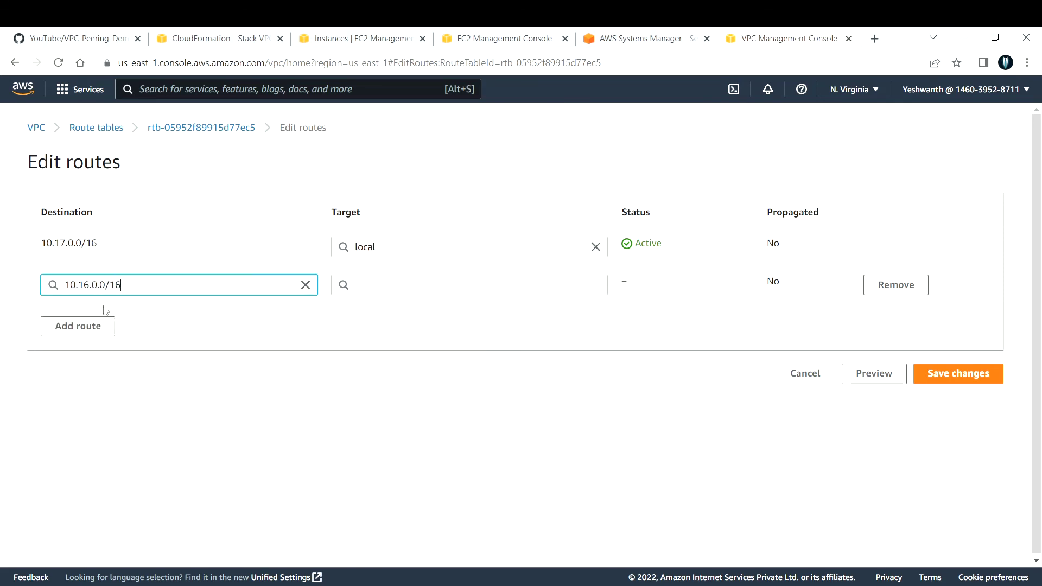
Step: Set the 10.16.0.0/16 route's target to the pcx- peering connection between vpc-a and vpc-b and save the changes
{"action": "left_click", "coordinate": [379, 283]}
{"action": "type", "text": "pcx-"}
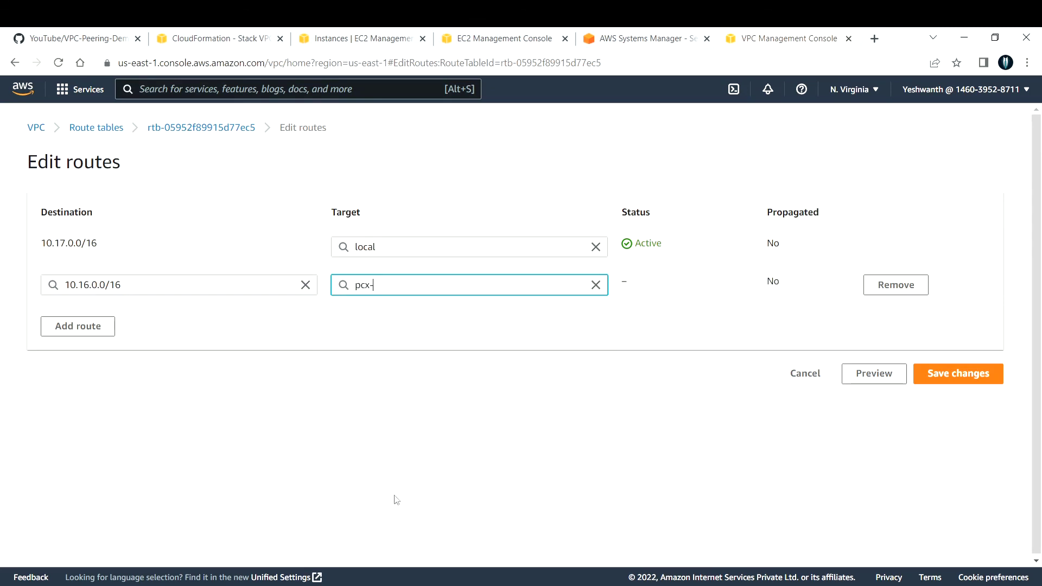
{"action": "left_click", "coordinate": [388, 316]}
{"action": "left_click", "coordinate": [976, 376]}
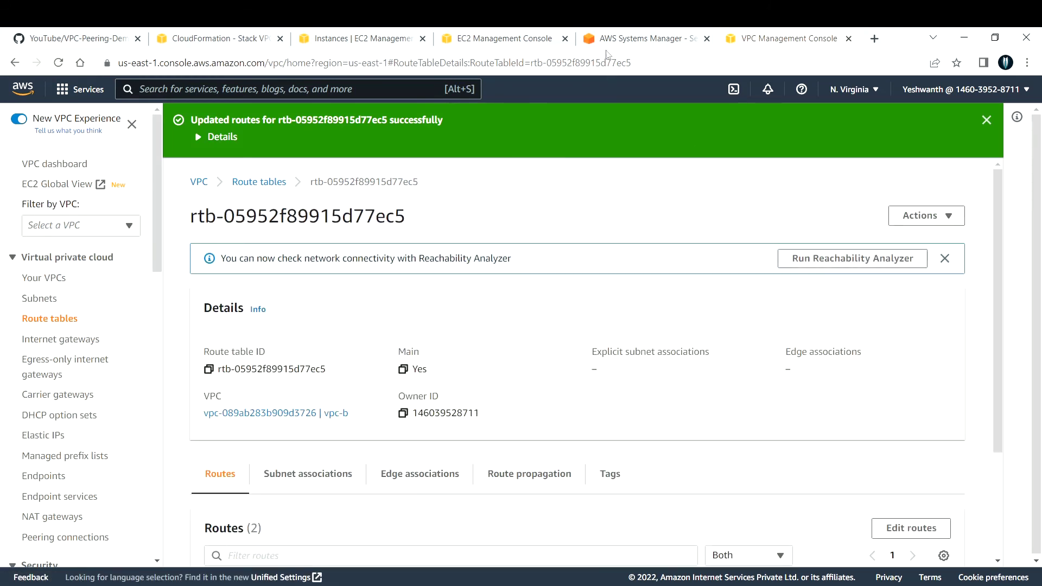
Step: Switch to the Session Manager terminal and examine the output of the running ping to 10.17.9.49
{"action": "left_click", "coordinate": [609, 40]}
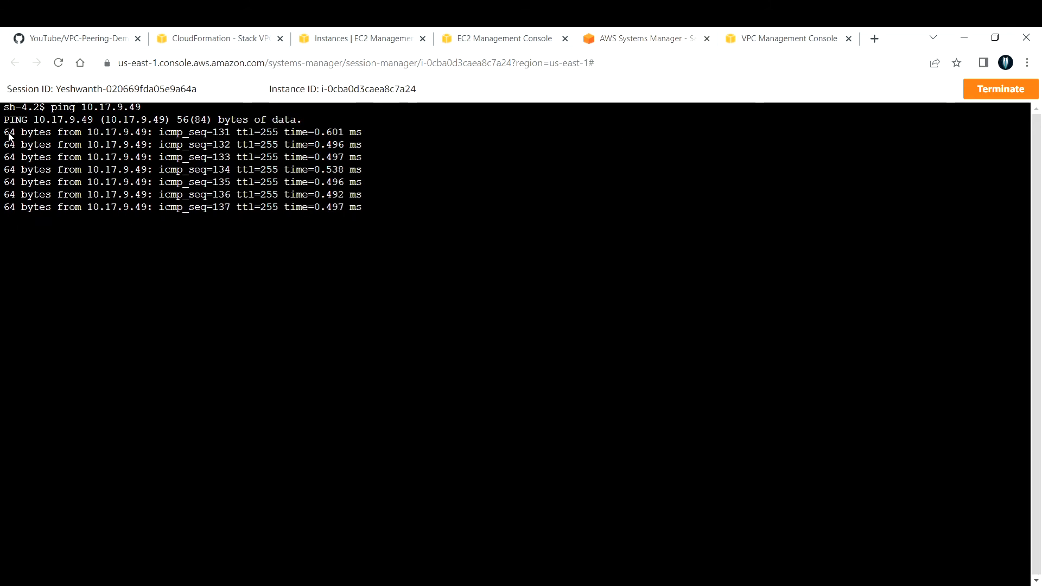
{"action": "left_click_drag", "start_coordinate": [9, 136], "coordinate": [360, 228]}
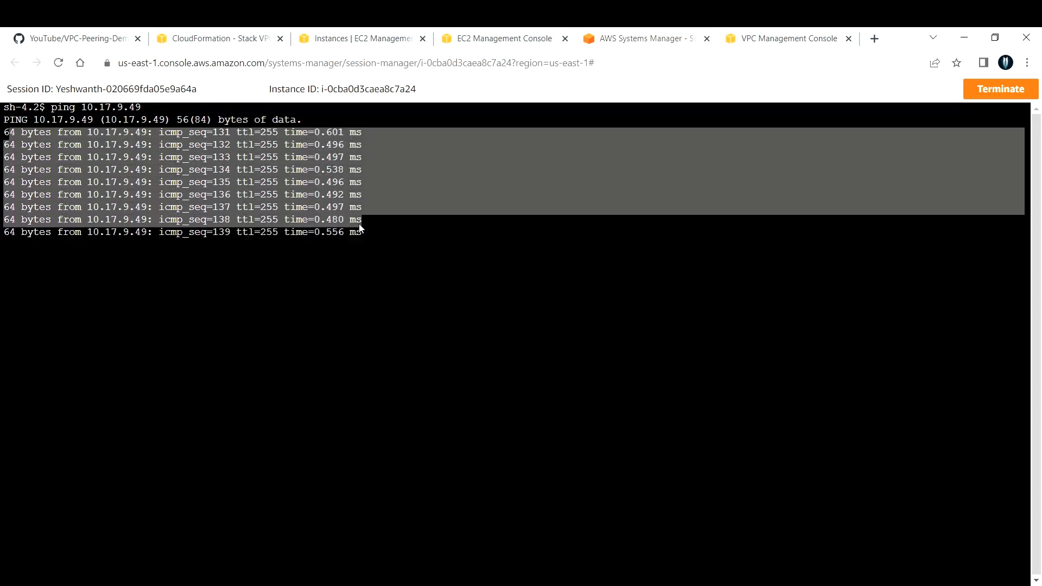
{"action": "left_click", "coordinate": [10, 140]}
{"action": "left_click_drag", "start_coordinate": [3, 112], "coordinate": [312, 127]}
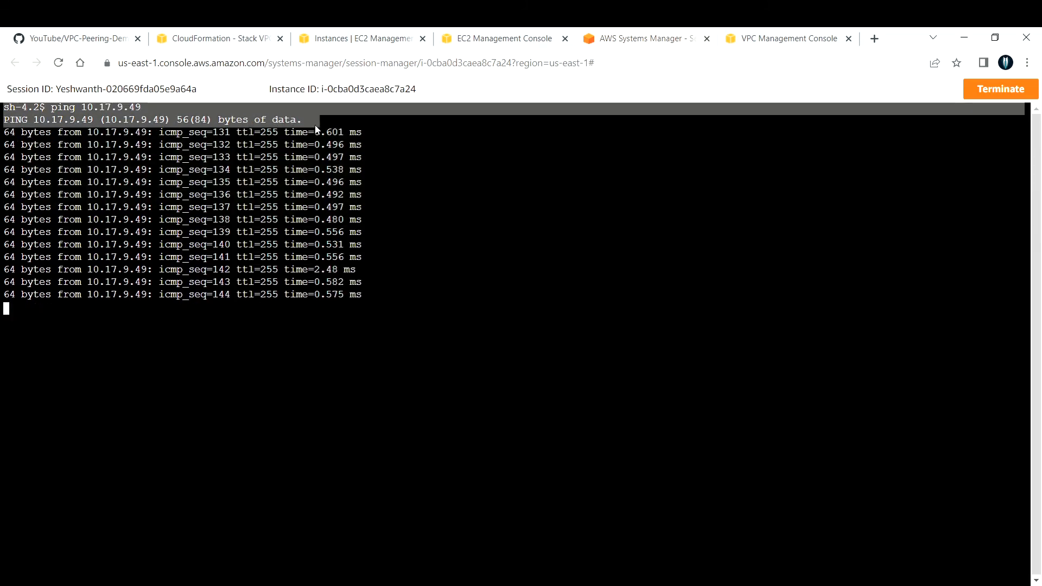
{"action": "left_click", "coordinate": [255, 147]}
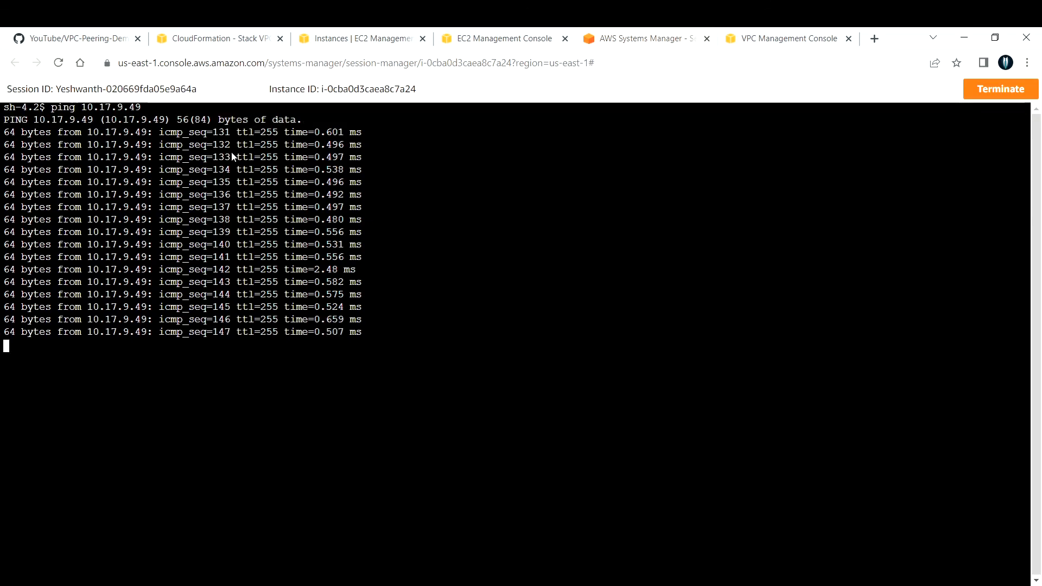